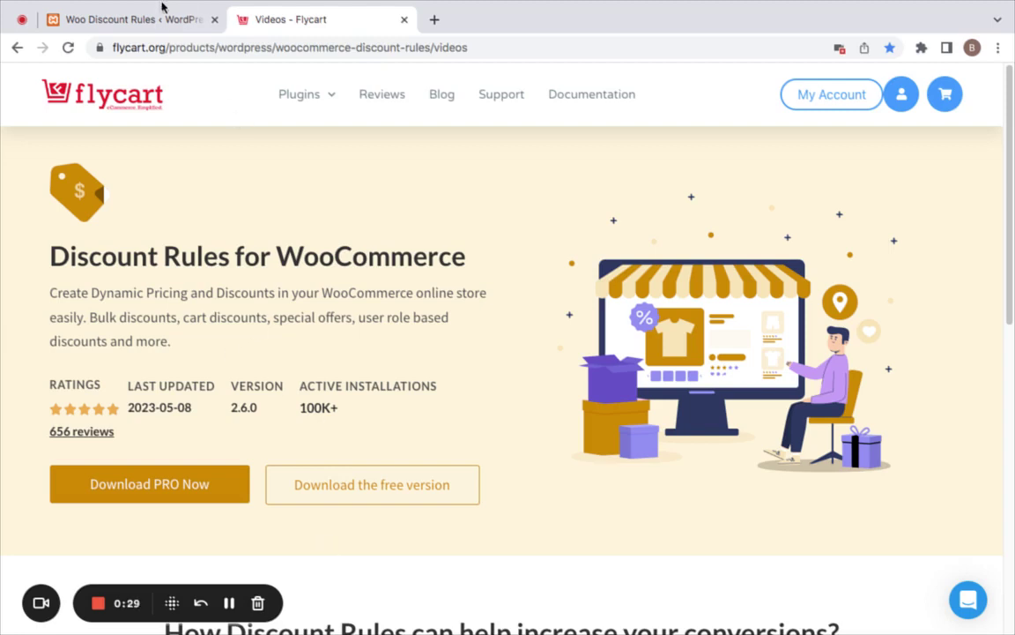
Switch from the Flycart videos page to the Woo Discount Rules admin page with its empty rules list.
{"action": "left_click", "coordinate": [176, 24]}
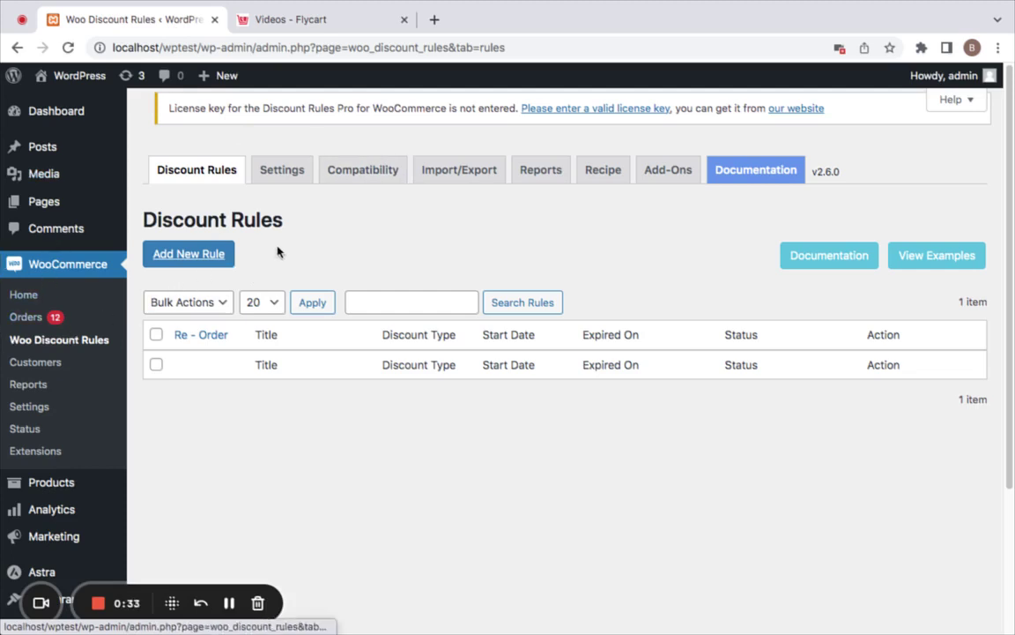
Start a new discount rule titled 'Storewide 20% of on all products'.
{"action": "left_click", "coordinate": [203, 256]}
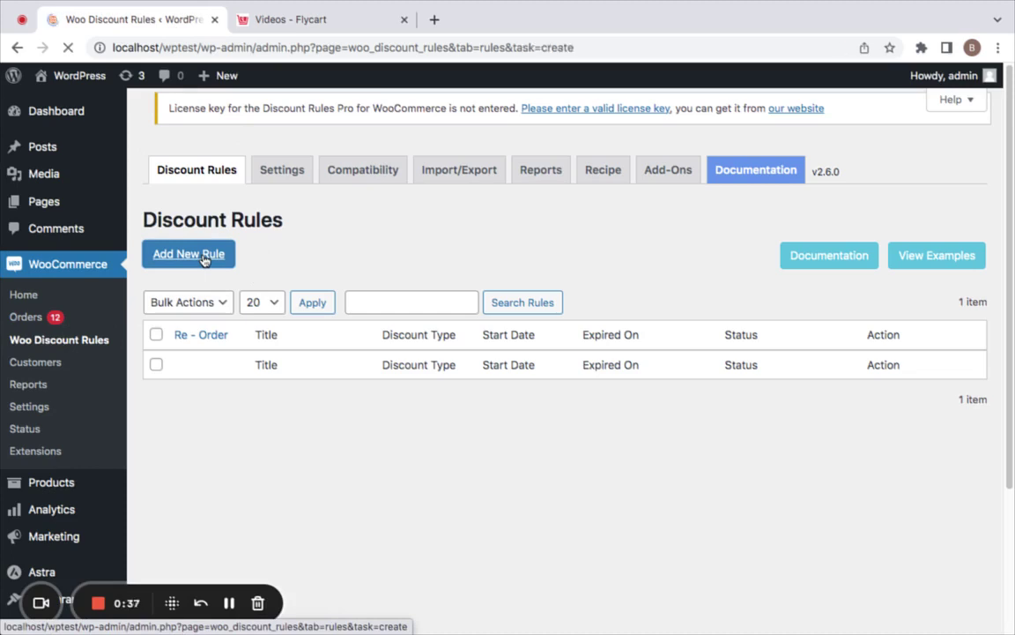
{"action": "left_click", "coordinate": [249, 242]}
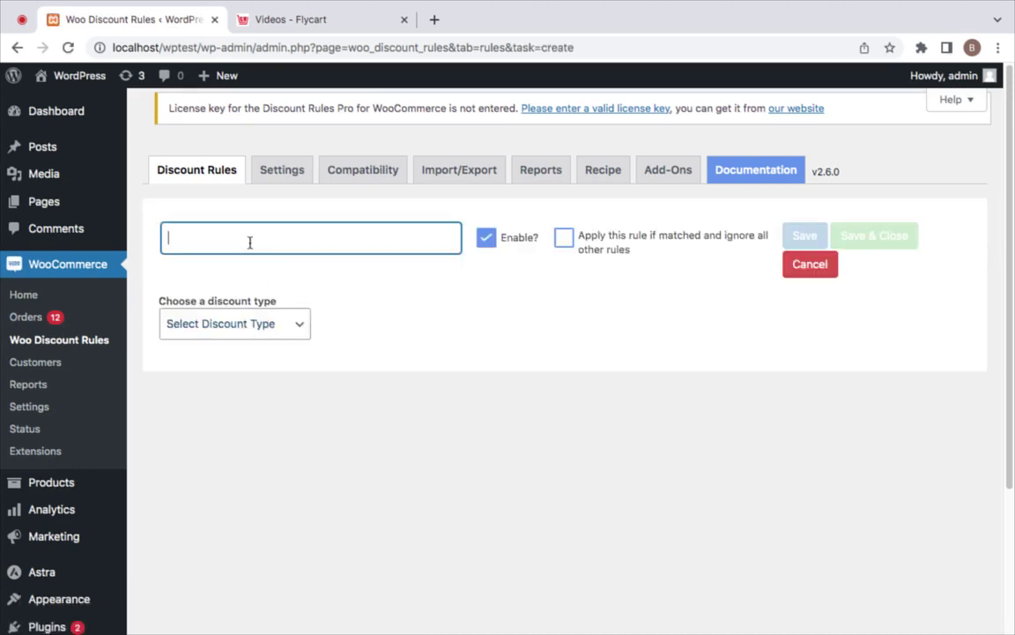
{"action": "type", "text": "St"}
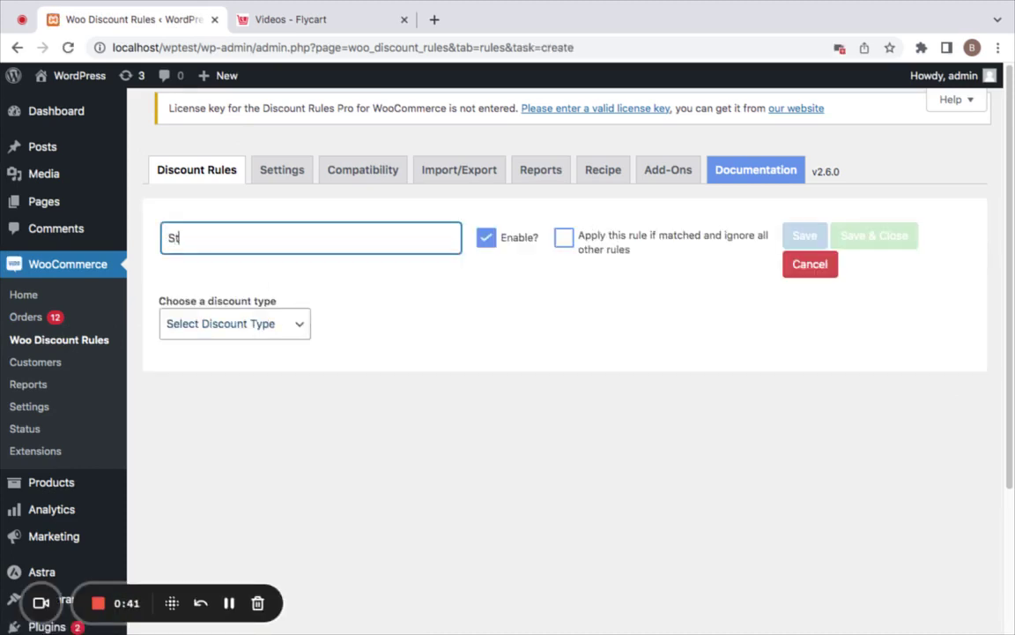
{"action": "type", "text": "orewide 20% of a"}
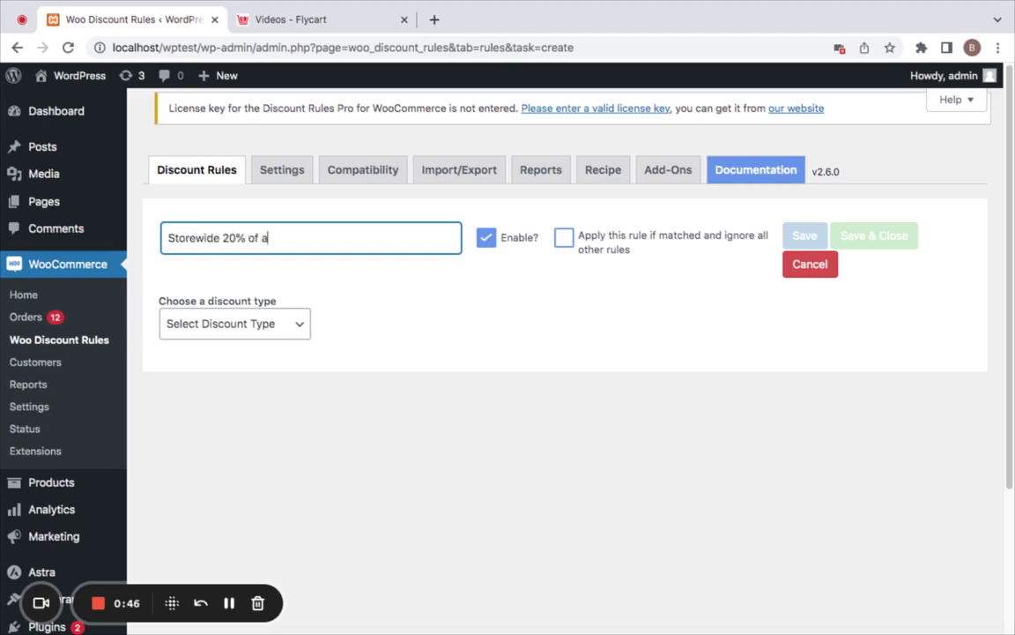
{"action": "key", "text": "BackSpace"}
{"action": "type", "text": "on akk"}
{"action": "key", "text": "BackSpace"}
{"action": "type", "text": "ll products"}
{"action": "left_click", "coordinate": [286, 301]}
Make it a Product Adjustment rule taking 20% off All Products, and save it.
{"action": "left_click", "coordinate": [283, 332]}
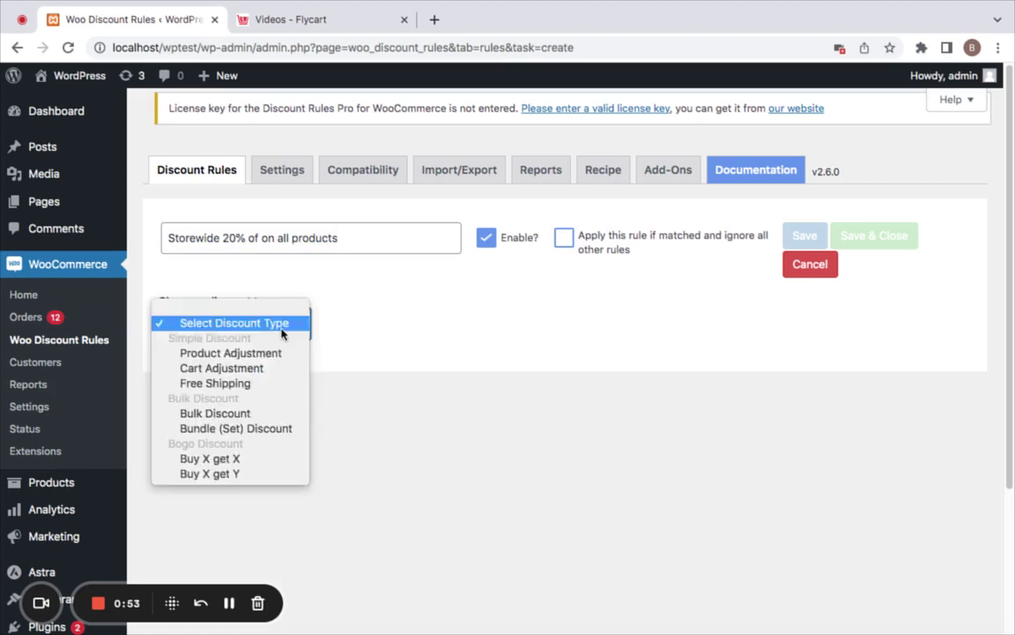
{"action": "left_click", "coordinate": [270, 353]}
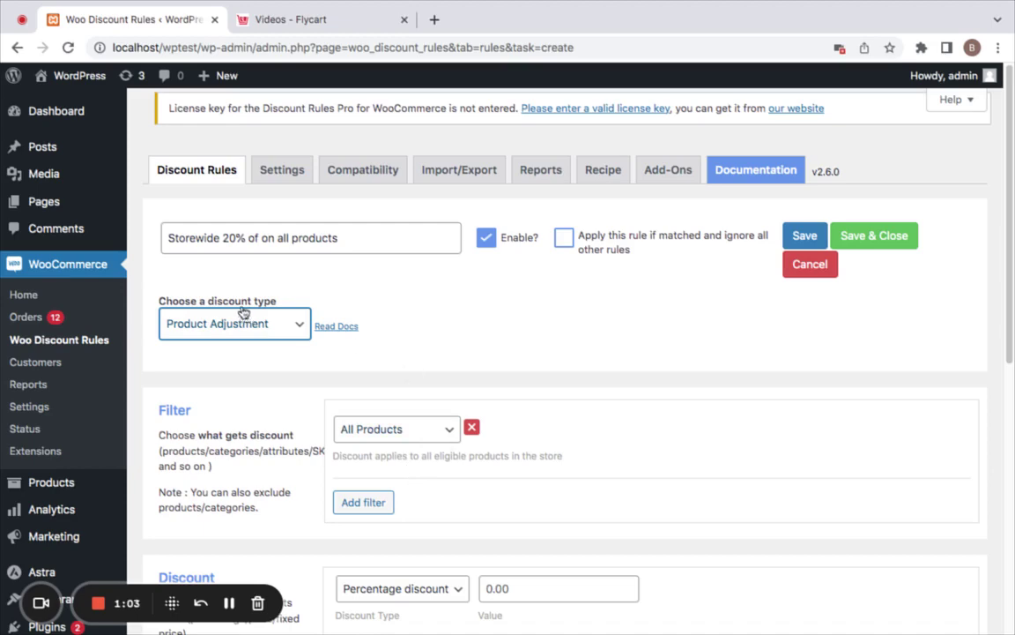
{"action": "scroll", "coordinate": [457, 496], "scroll_direction": "down", "scroll_amount": 4}
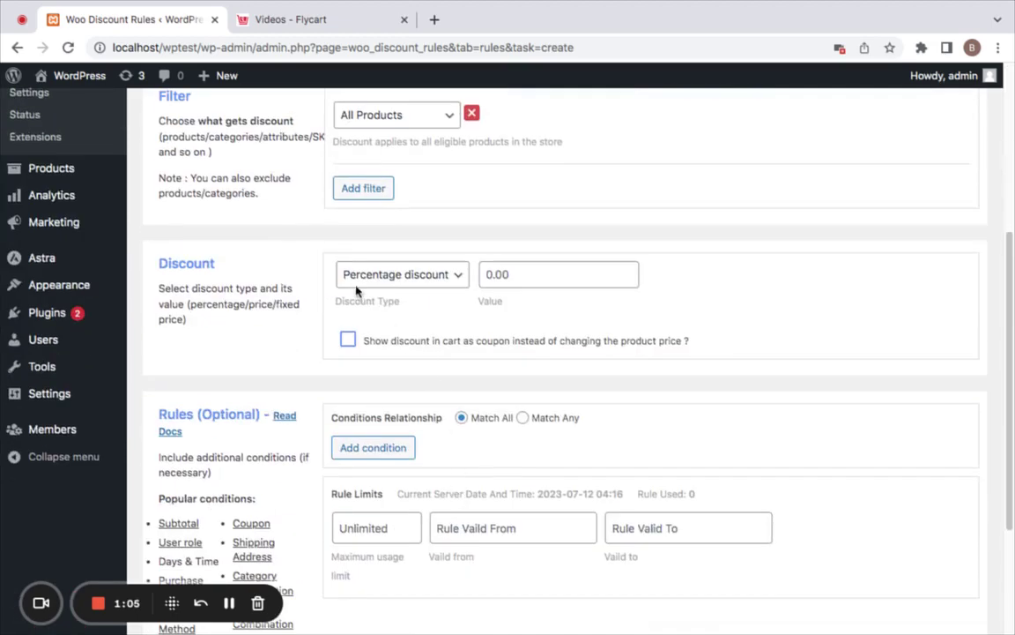
{"action": "left_click", "coordinate": [507, 279]}
{"action": "type", "text": "20"}
{"action": "scroll", "coordinate": [551, 424], "scroll_direction": "up", "scroll_amount": 4}
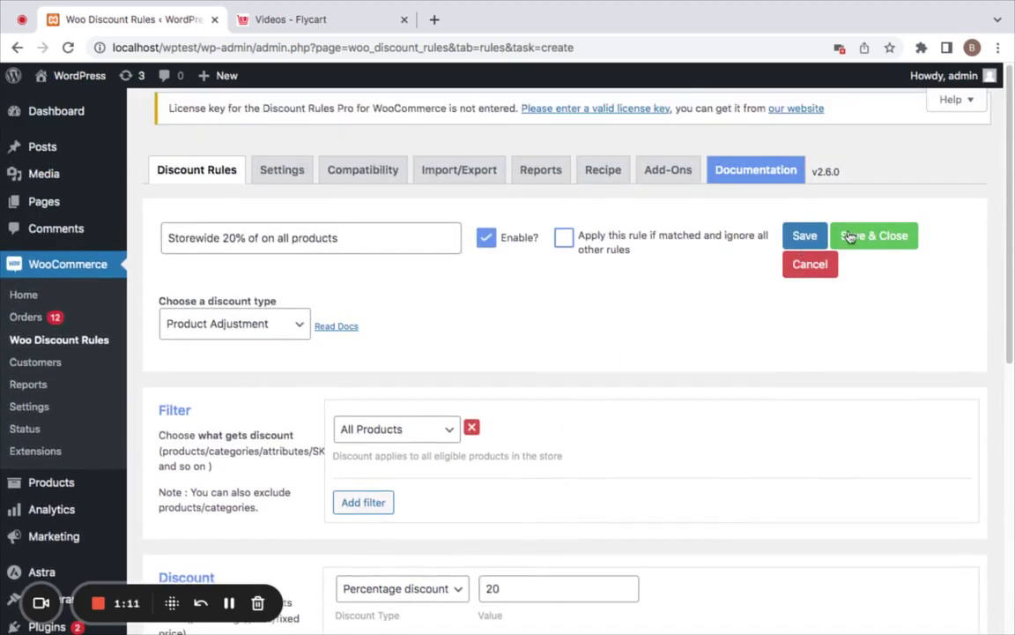
{"action": "left_click", "coordinate": [835, 226]}
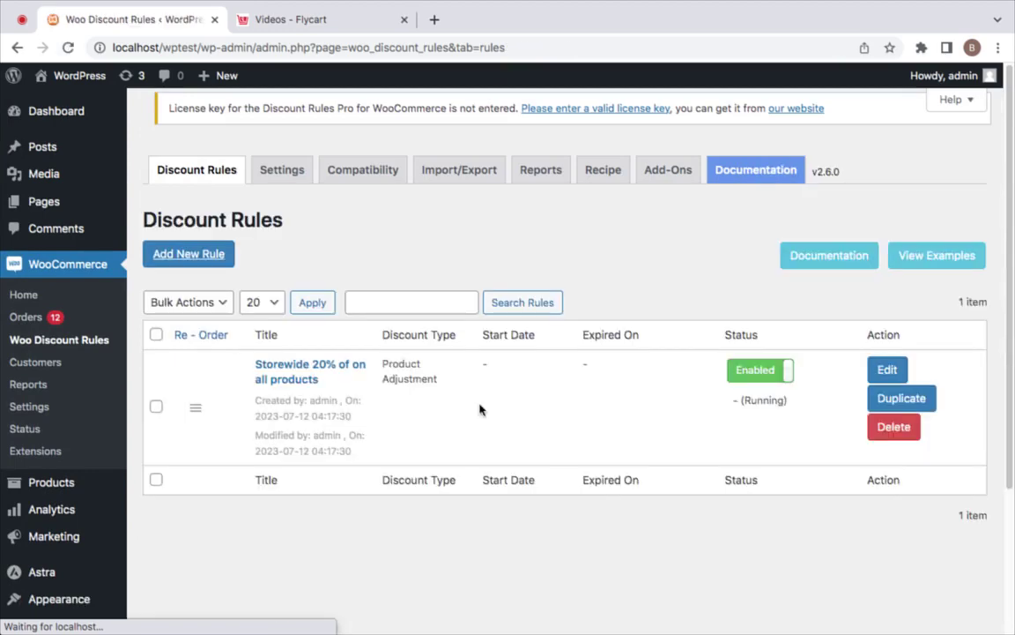
Open the storefront in a new tab to view the 20%-off prices, then return to the rules list.
{"action": "right_click", "coordinate": [69, 75]}
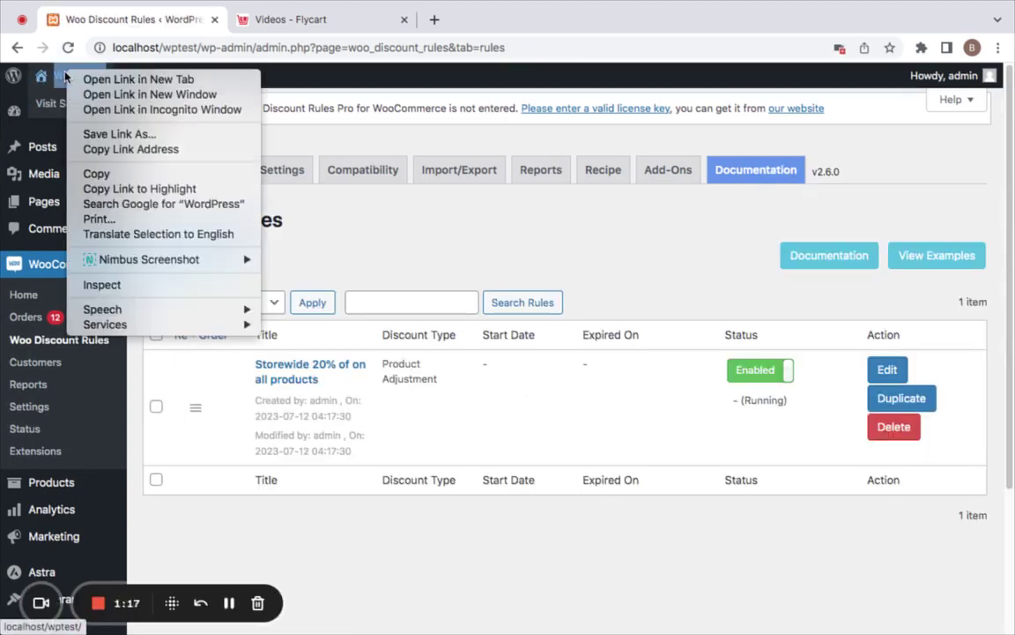
{"action": "left_click", "coordinate": [94, 80]}
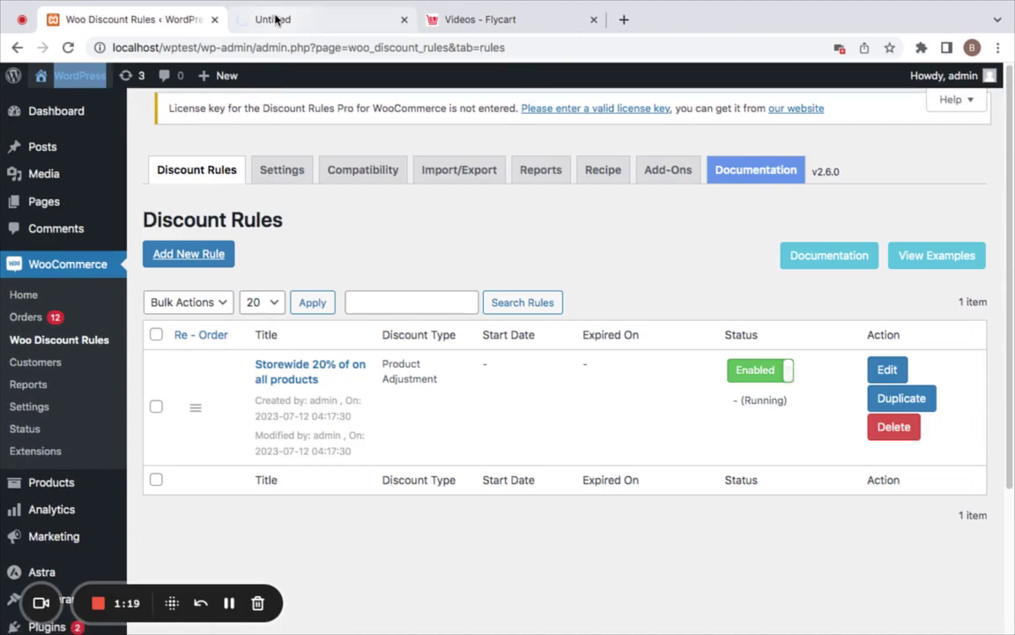
{"action": "left_click", "coordinate": [276, 20]}
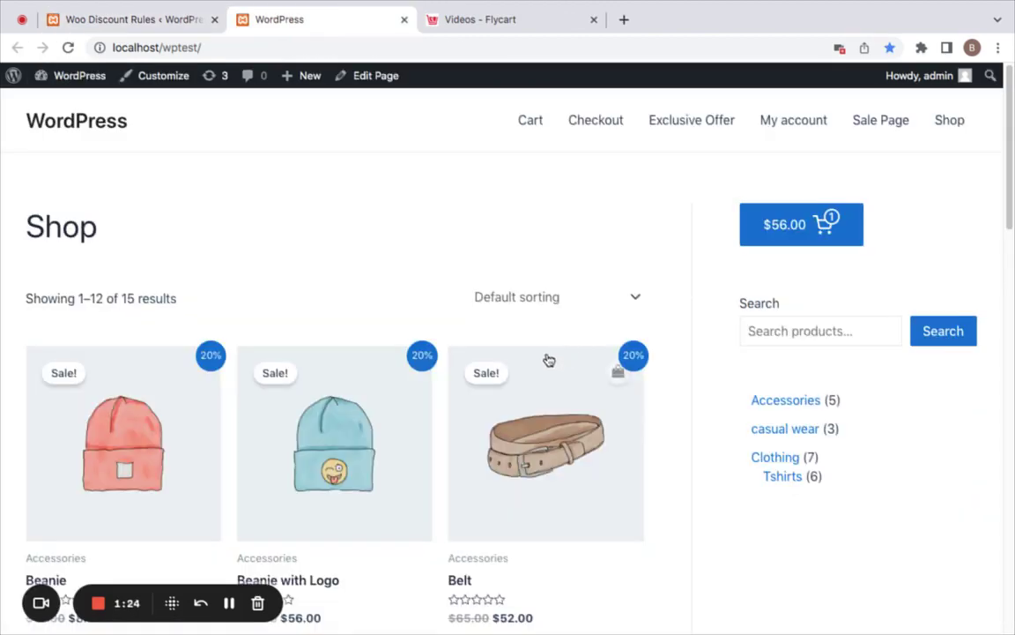
{"action": "scroll", "coordinate": [529, 360], "scroll_direction": "down", "scroll_amount": 5}
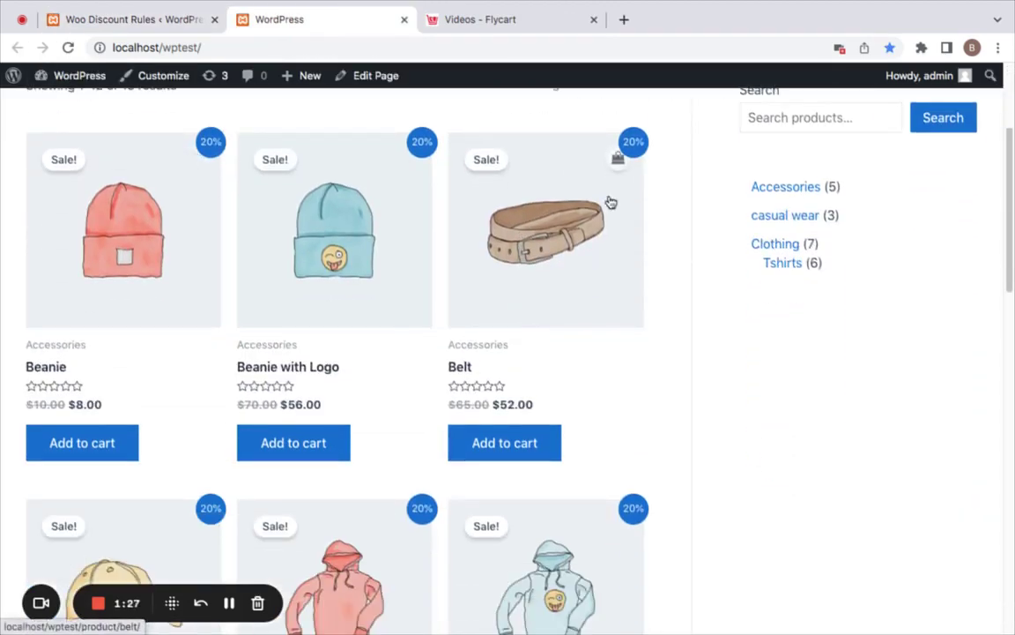
{"action": "scroll", "coordinate": [372, 390], "scroll_direction": "down", "scroll_amount": 3}
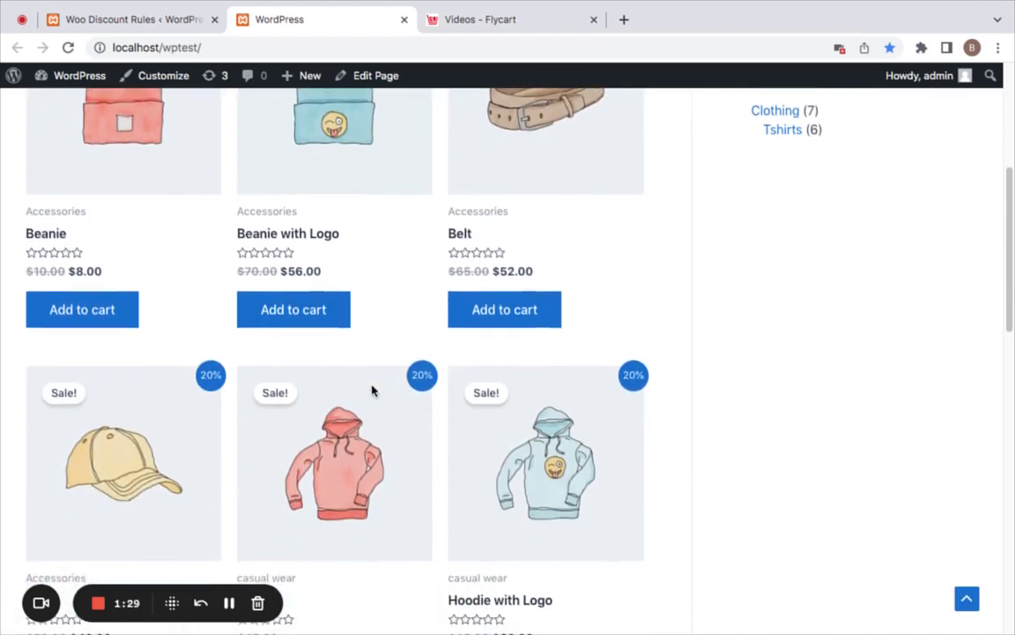
{"action": "scroll", "coordinate": [374, 391], "scroll_direction": "up", "scroll_amount": 4}
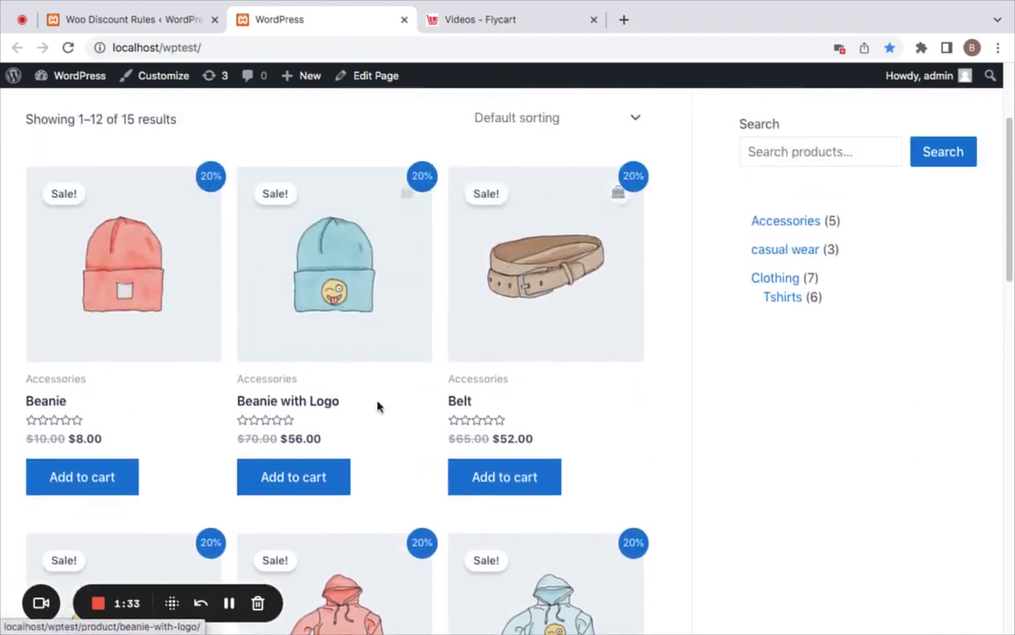
{"action": "scroll", "coordinate": [566, 530], "scroll_direction": "down", "scroll_amount": 1}
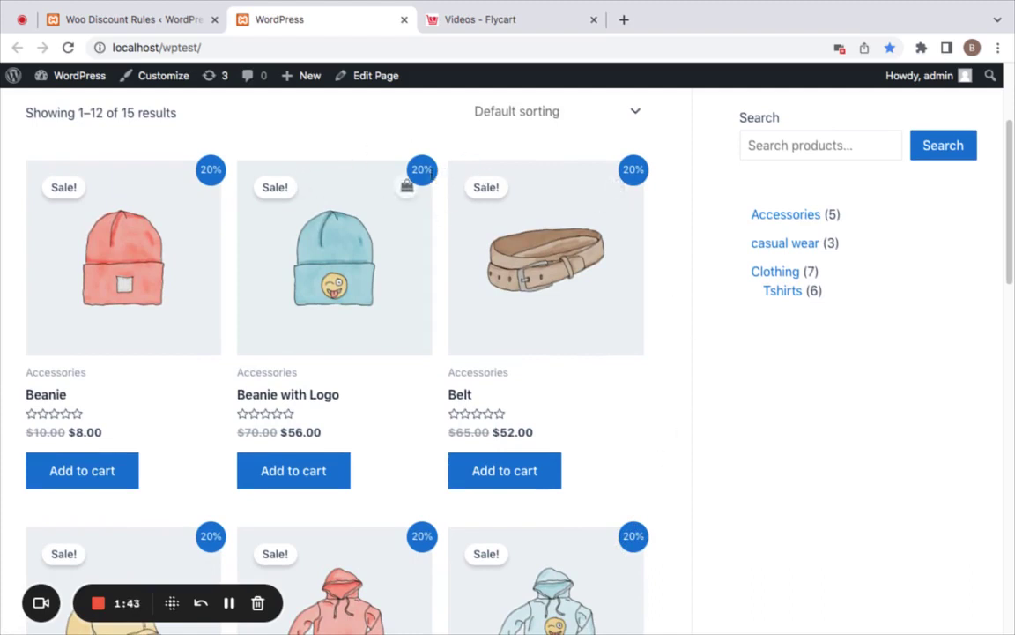
{"action": "left_click", "coordinate": [169, 18]}
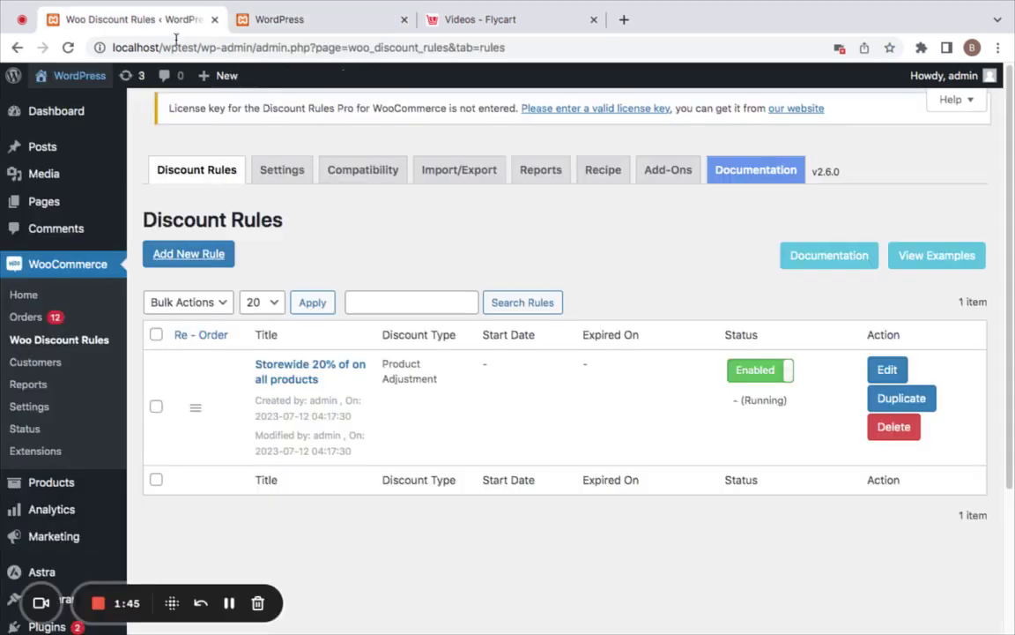
Set the On-sale badge setting to 'Show on products that are covered under any discount rule'.
{"action": "left_click", "coordinate": [286, 172]}
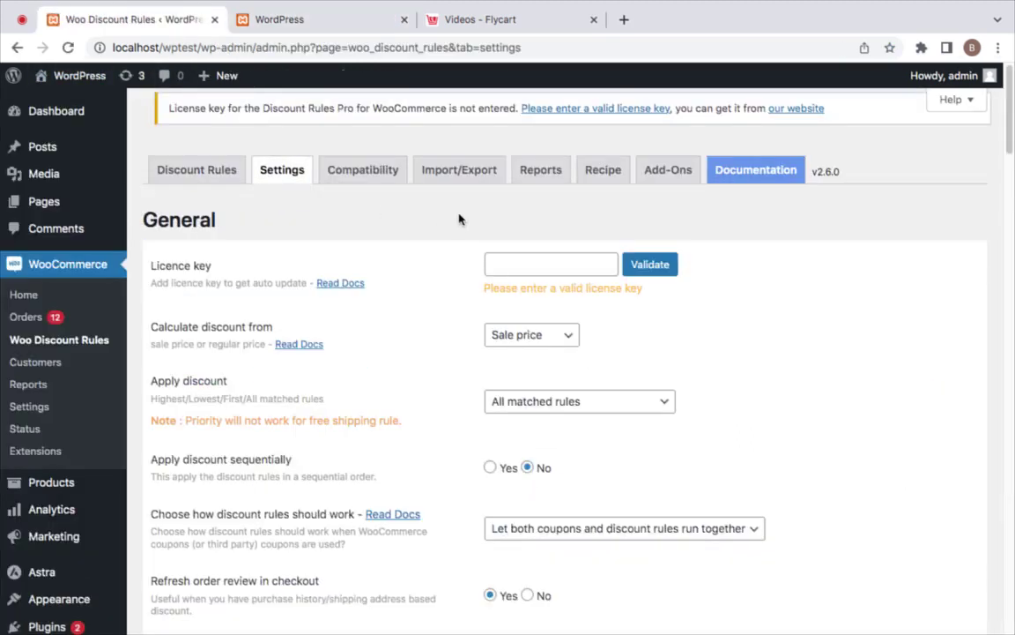
{"action": "scroll", "coordinate": [340, 308], "scroll_direction": "down", "scroll_amount": 5}
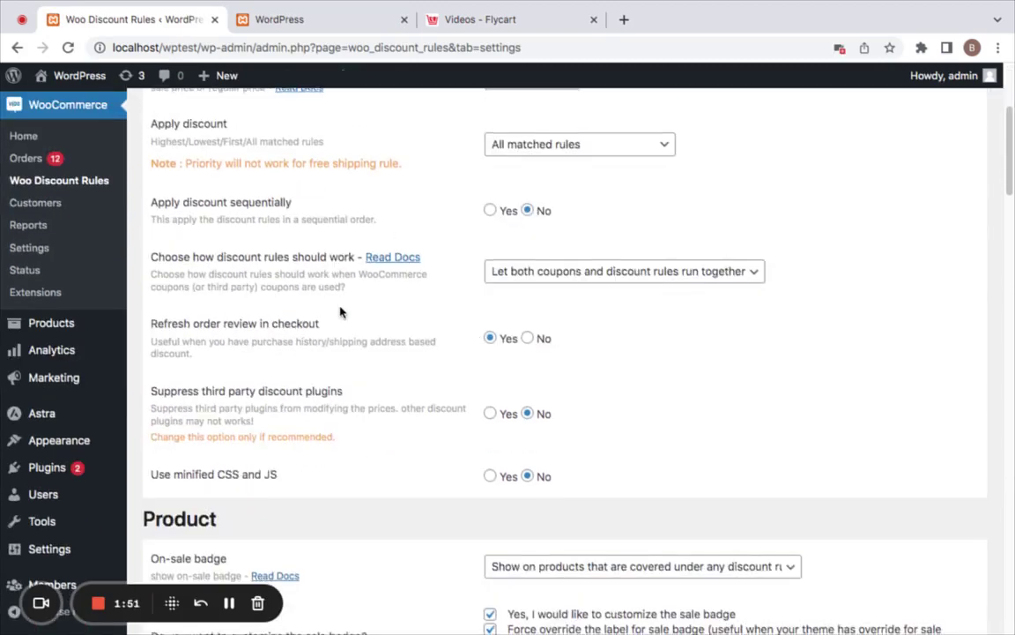
{"action": "scroll", "coordinate": [340, 309], "scroll_direction": "down", "scroll_amount": 5}
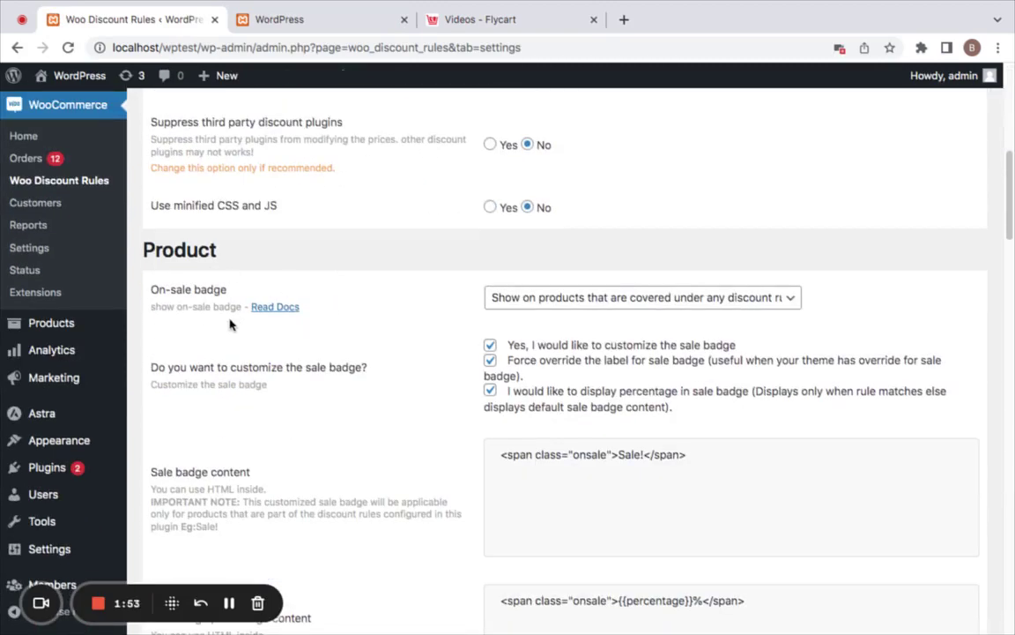
{"action": "left_click", "coordinate": [573, 297]}
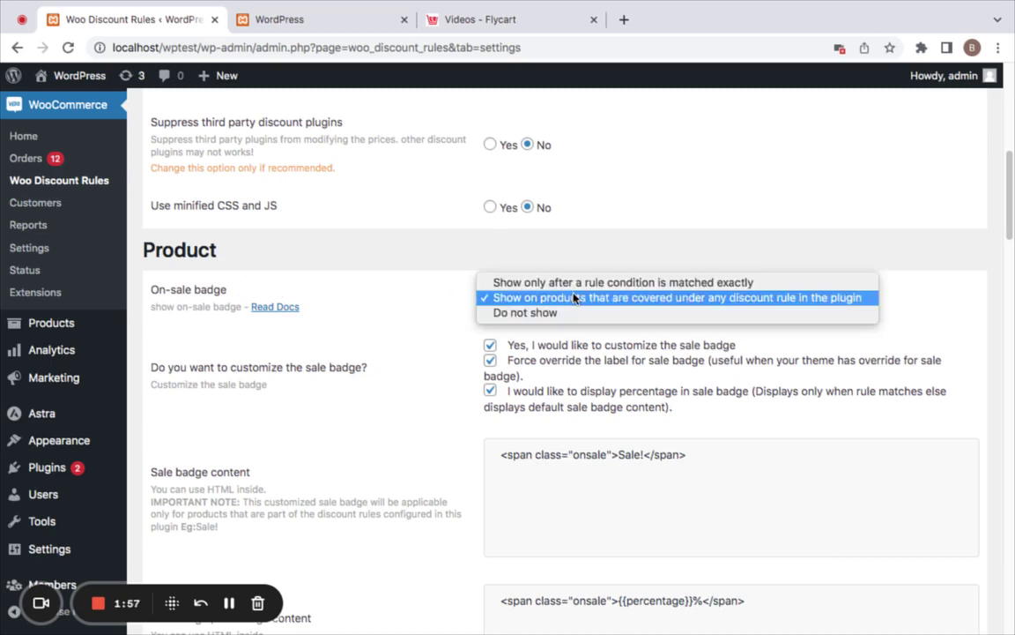
{"action": "left_click", "coordinate": [624, 299]}
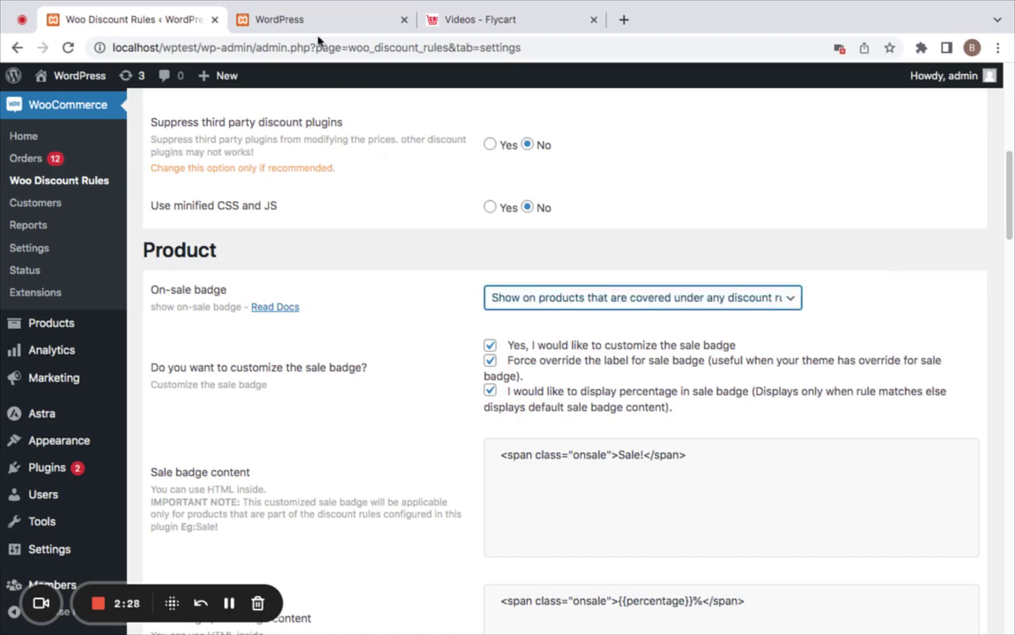
{"action": "left_click", "coordinate": [280, 21]}
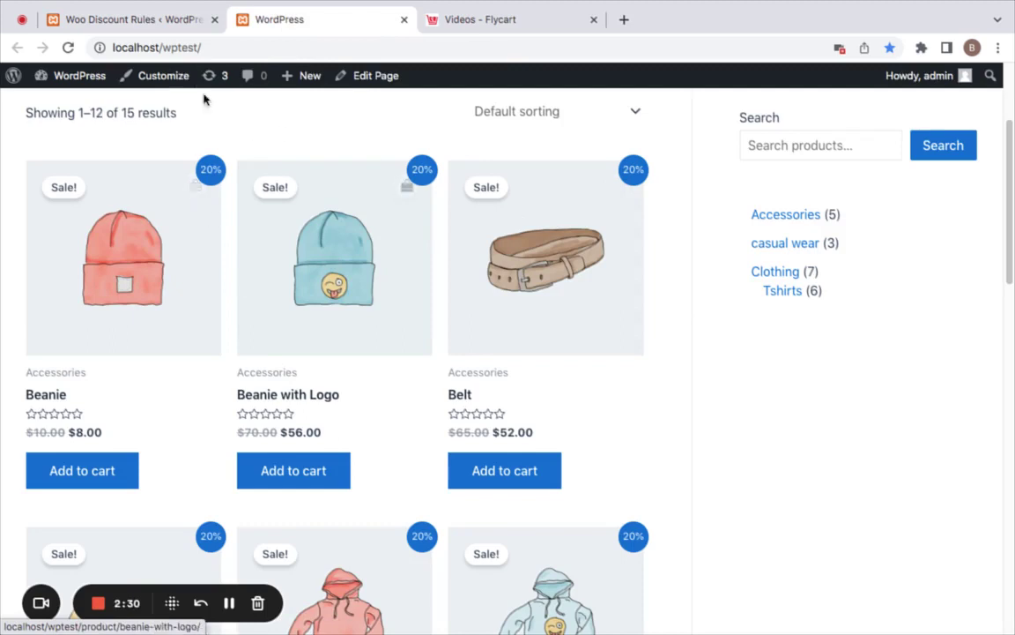
Compare the shop's Sale! and 20% badges with the badge settings, then return to the rules list.
{"action": "left_click", "coordinate": [124, 19]}
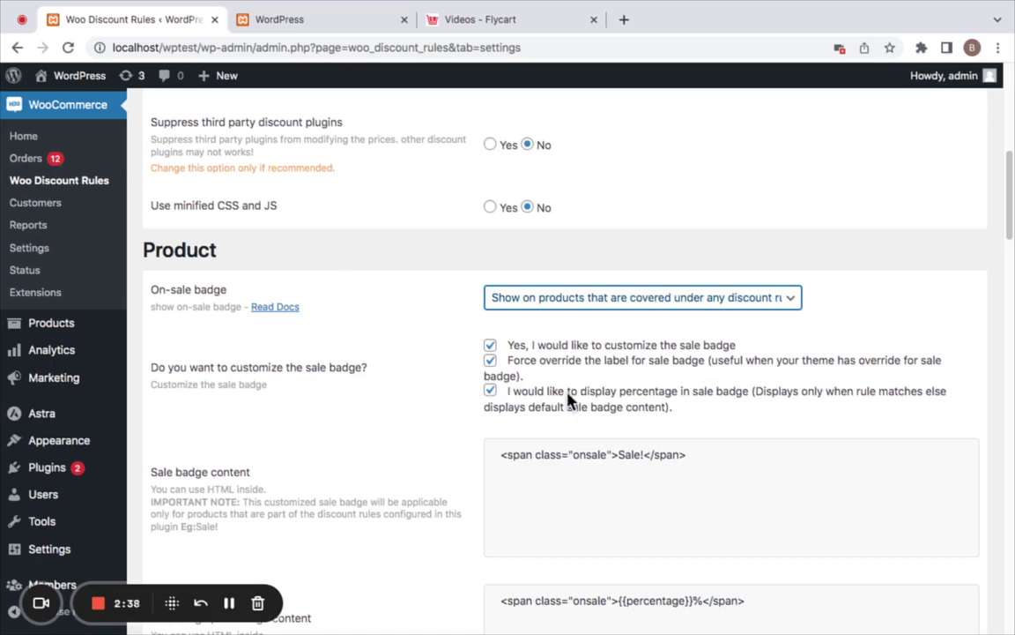
{"action": "left_click", "coordinate": [284, 14]}
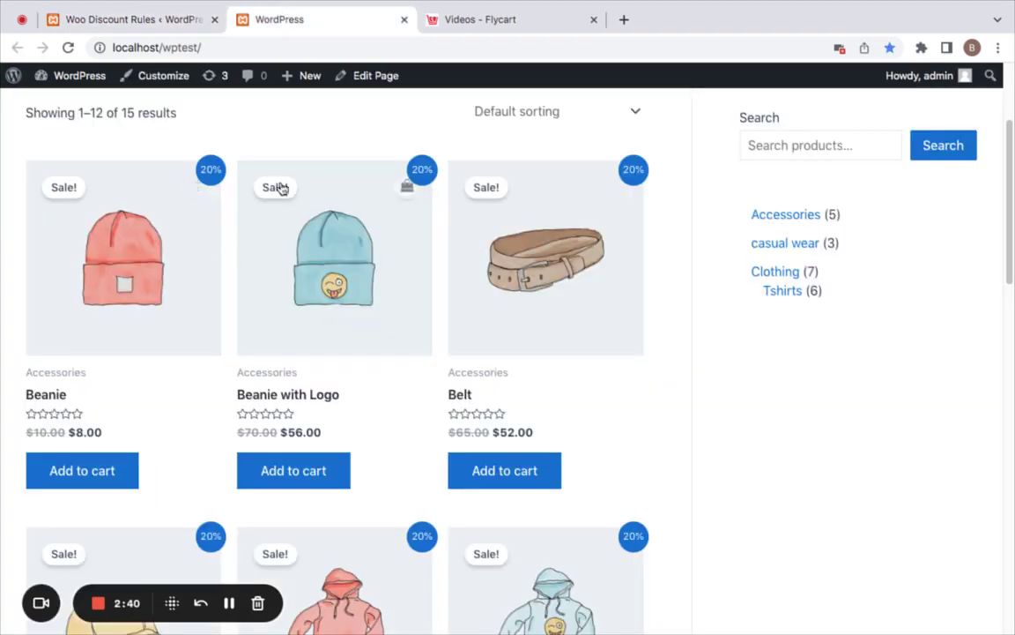
{"action": "left_click", "coordinate": [86, 32]}
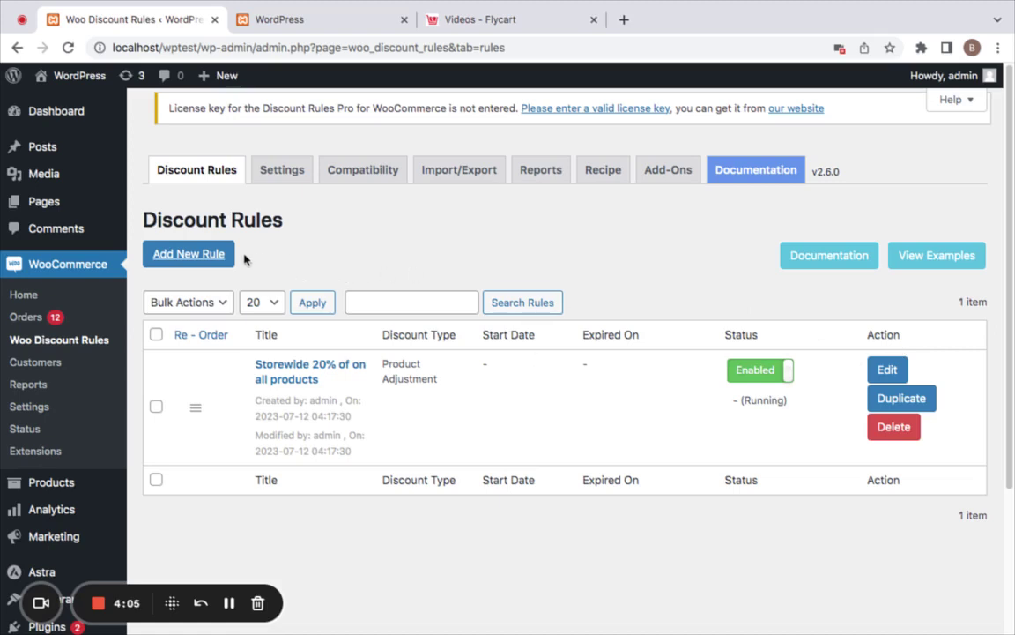
Create a new rule named 'Bulk discount' with the Bulk Discount type on All Products.
{"action": "left_click", "coordinate": [188, 254]}
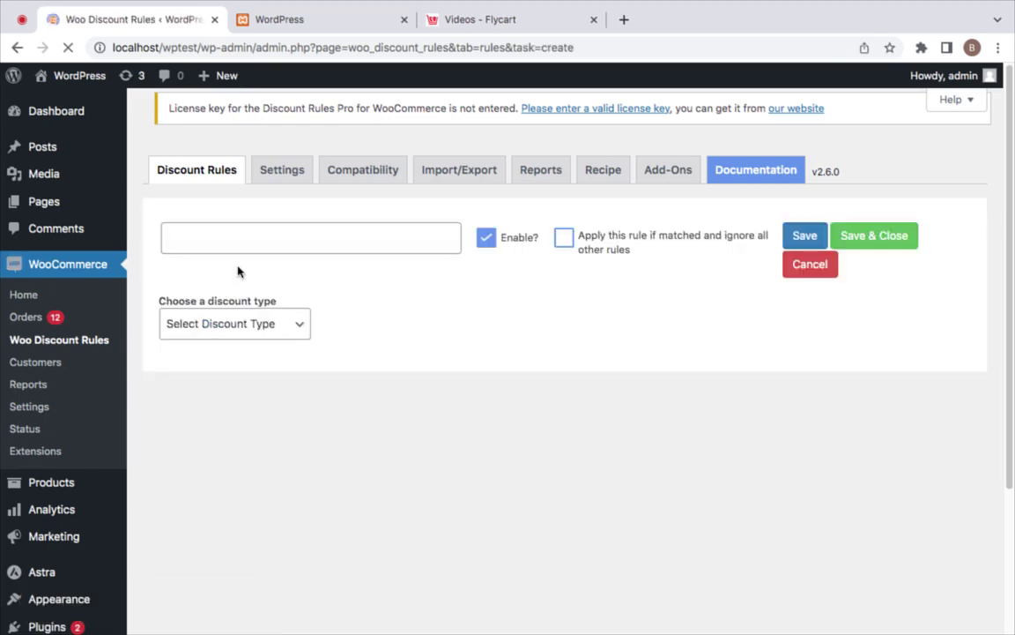
{"action": "left_click", "coordinate": [269, 245]}
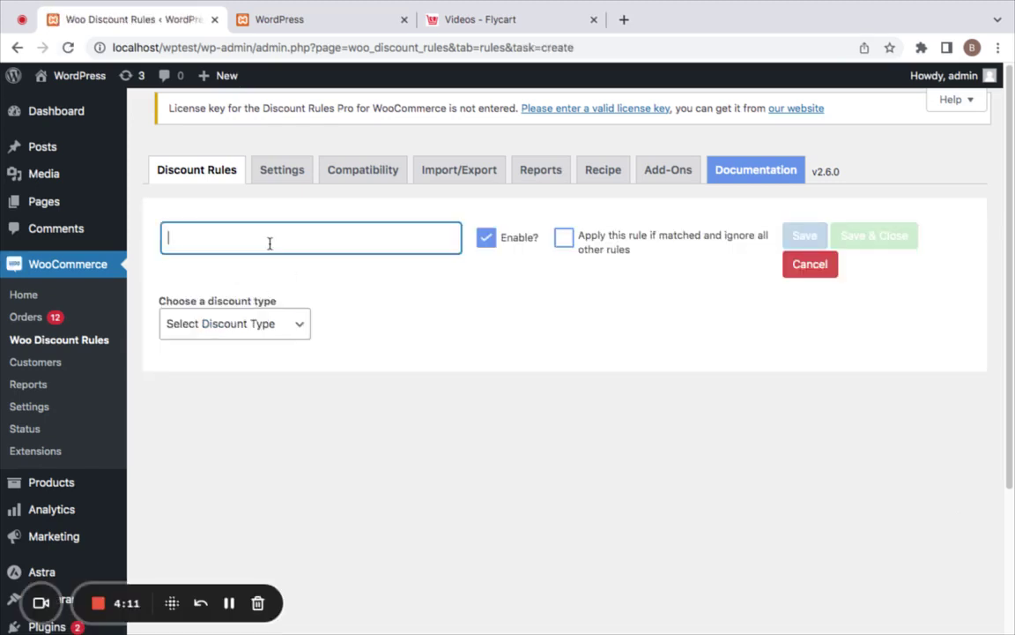
{"action": "type", "text": "Bulk discount-"}
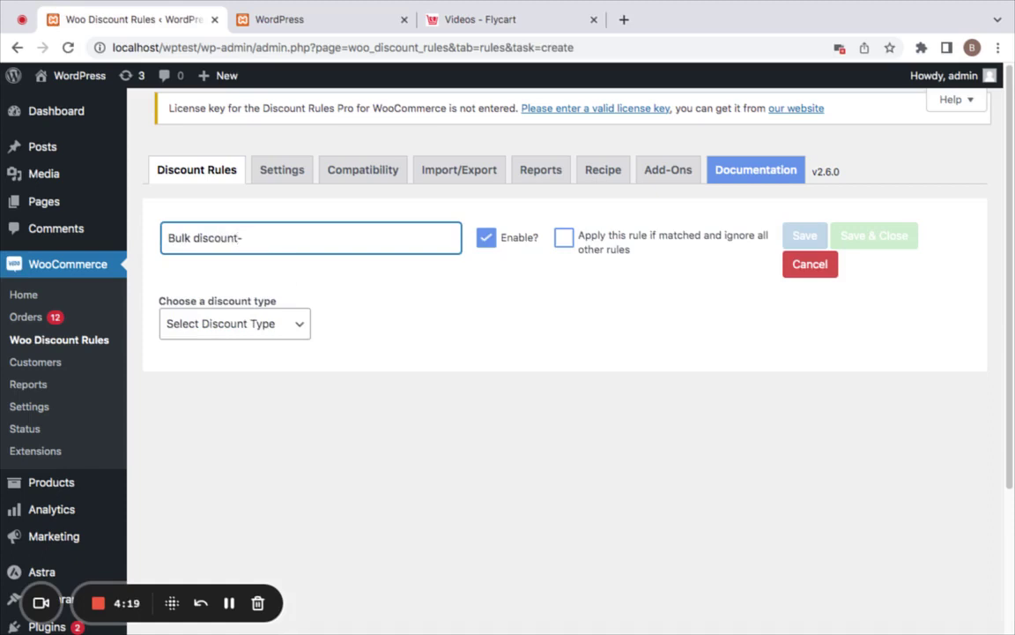
{"action": "key", "text": "BackSpace"}
{"action": "key", "text": "BackSpace"}
{"action": "left_click", "coordinate": [294, 323]}
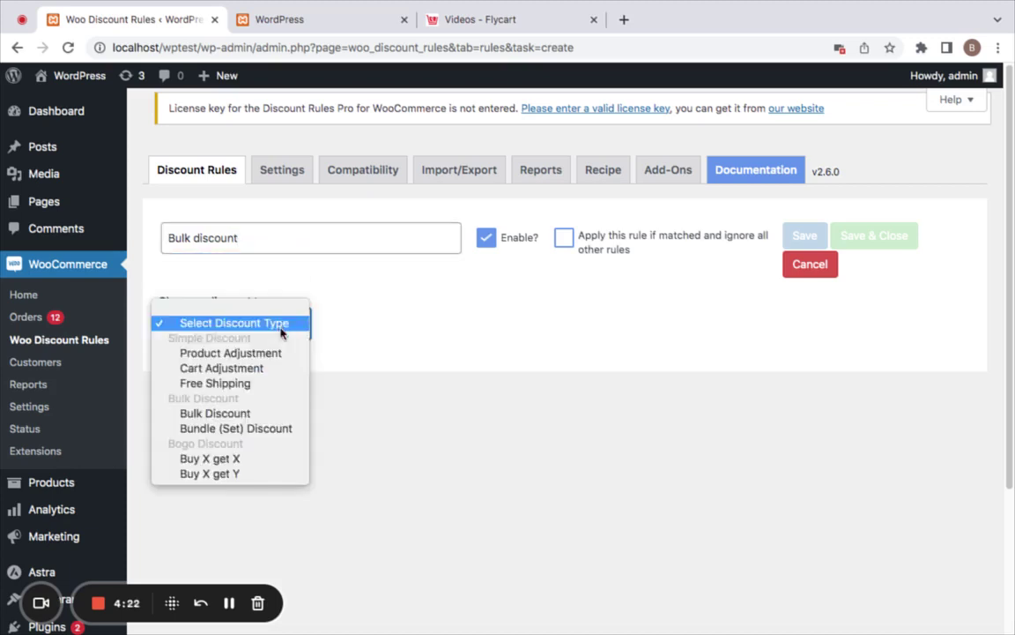
{"action": "left_click", "coordinate": [276, 414]}
{"action": "scroll", "coordinate": [389, 379], "scroll_direction": "down", "scroll_amount": 1}
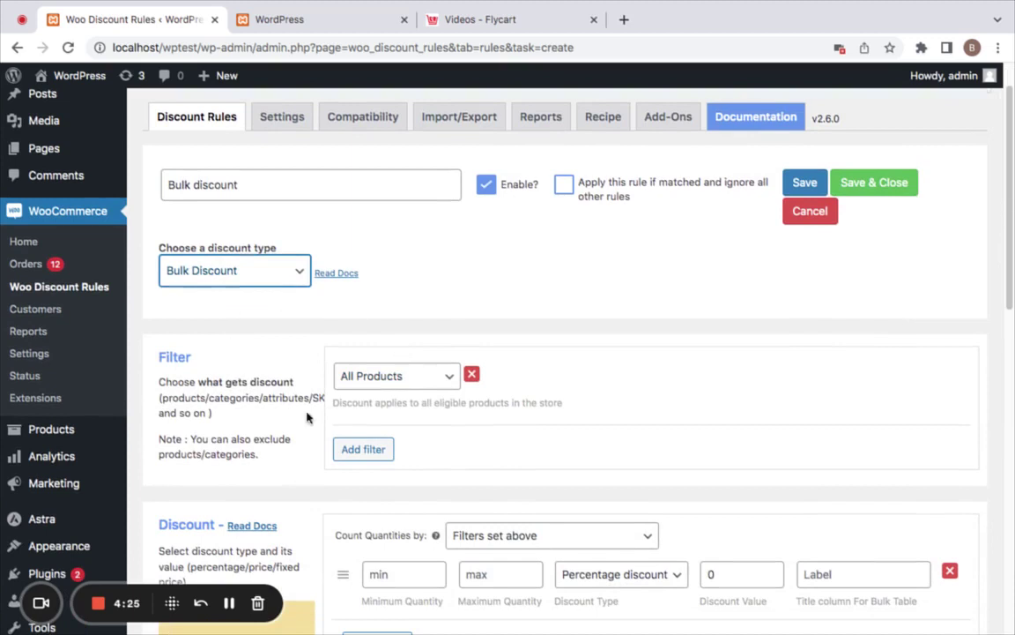
{"action": "scroll", "coordinate": [427, 382], "scroll_direction": "down", "scroll_amount": 3}
Set the first bulk tier to quantities 1–5 at 10%.
{"action": "left_click", "coordinate": [407, 439]}
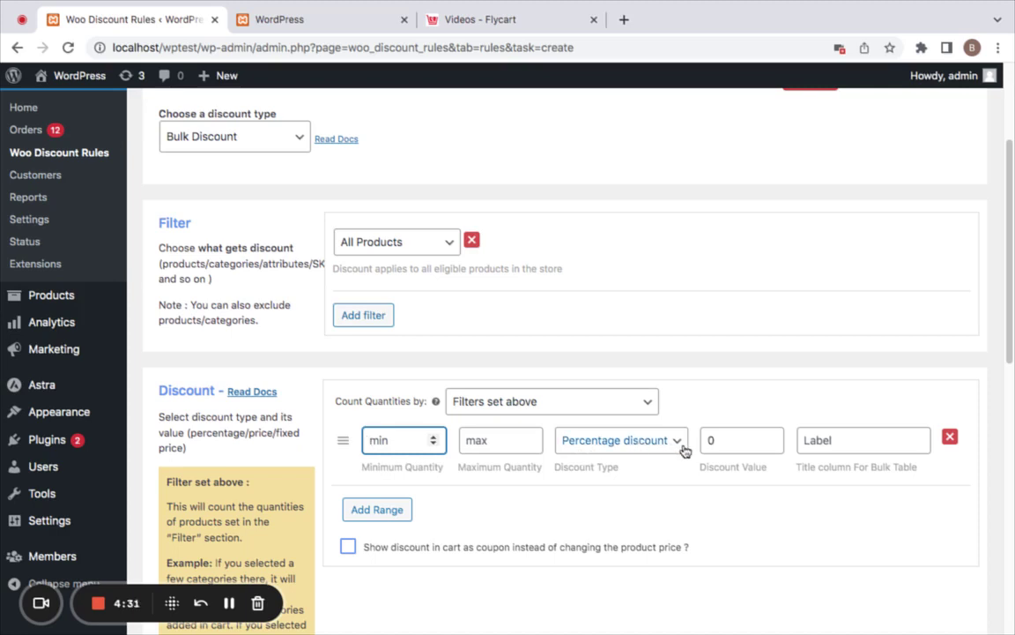
{"action": "type", "text": "1"}
{"action": "left_click", "coordinate": [498, 440]}
{"action": "type", "text": "5"}
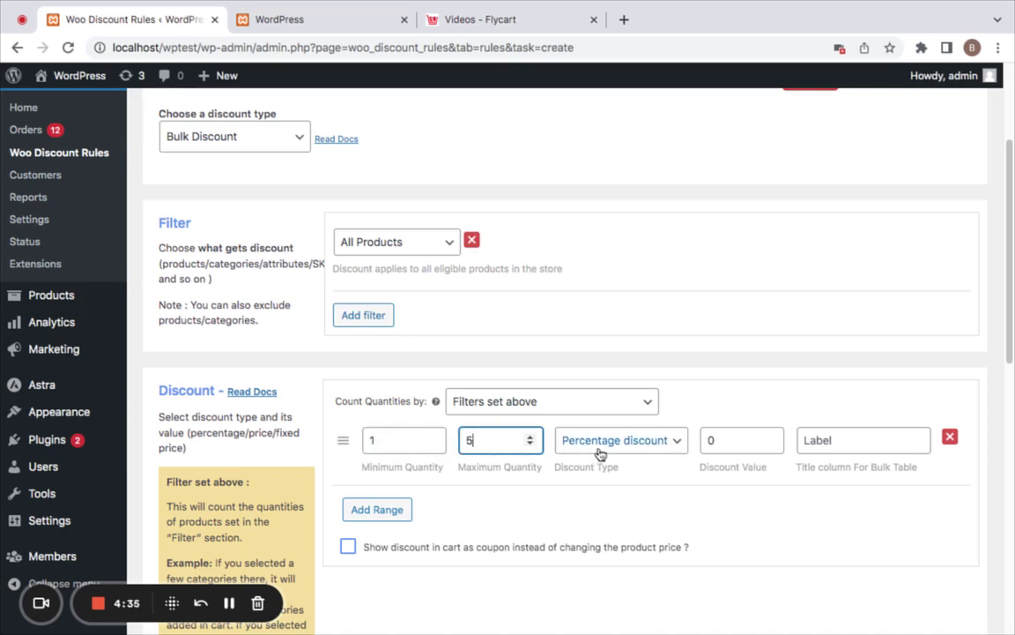
{"action": "double_click", "coordinate": [720, 445]}
{"action": "key", "text": "BackSpace"}
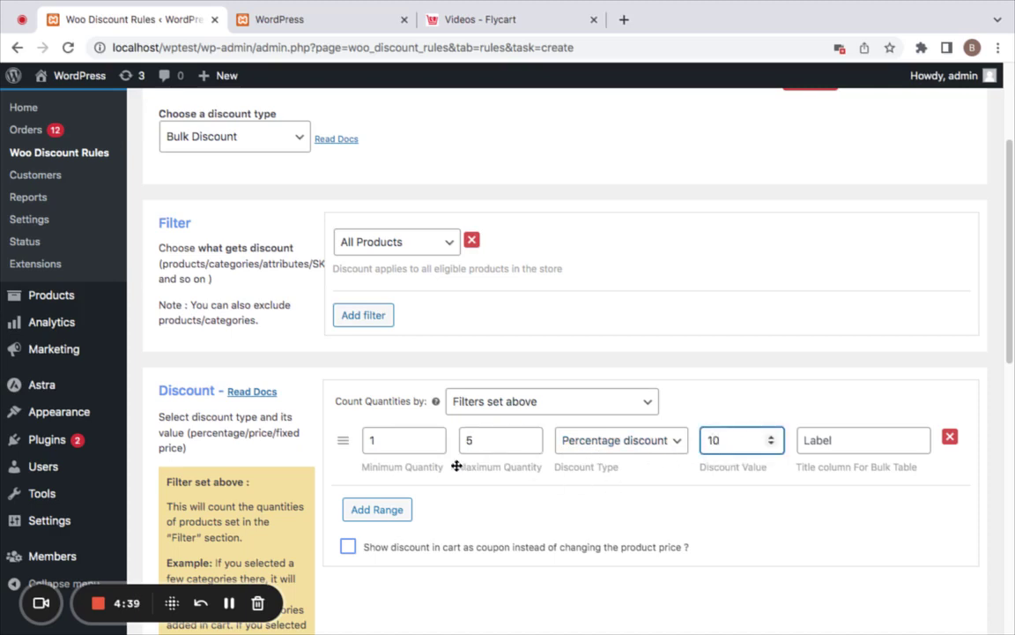
Add a second tier for quantities 6–10 at 15%.
{"action": "left_click", "coordinate": [396, 512]}
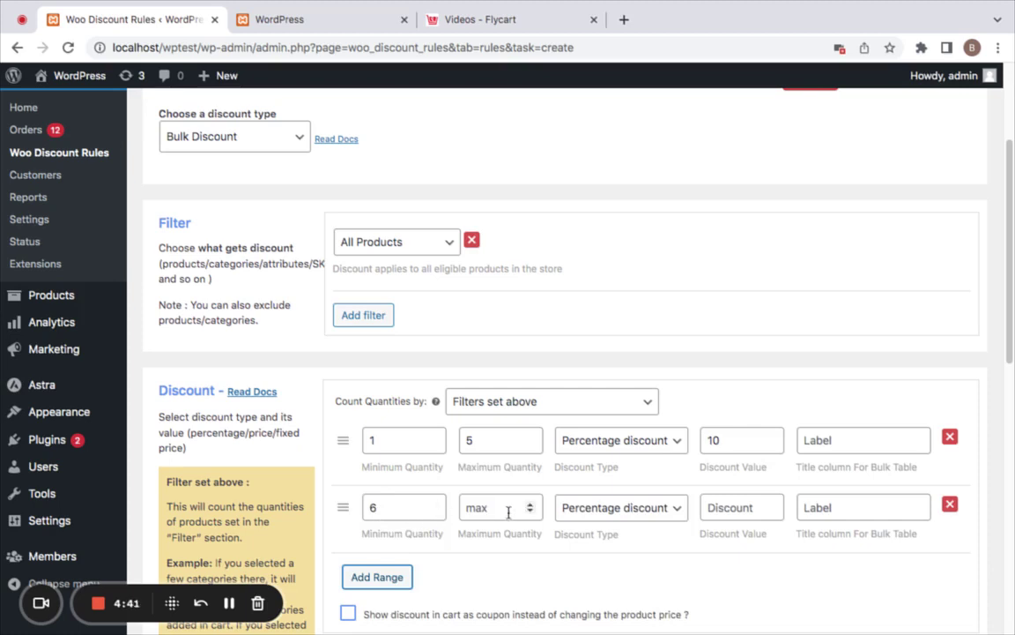
{"action": "left_click", "coordinate": [476, 508]}
{"action": "type", "text": "10"}
{"action": "left_click", "coordinate": [711, 508]}
{"action": "type", "text": "15"}
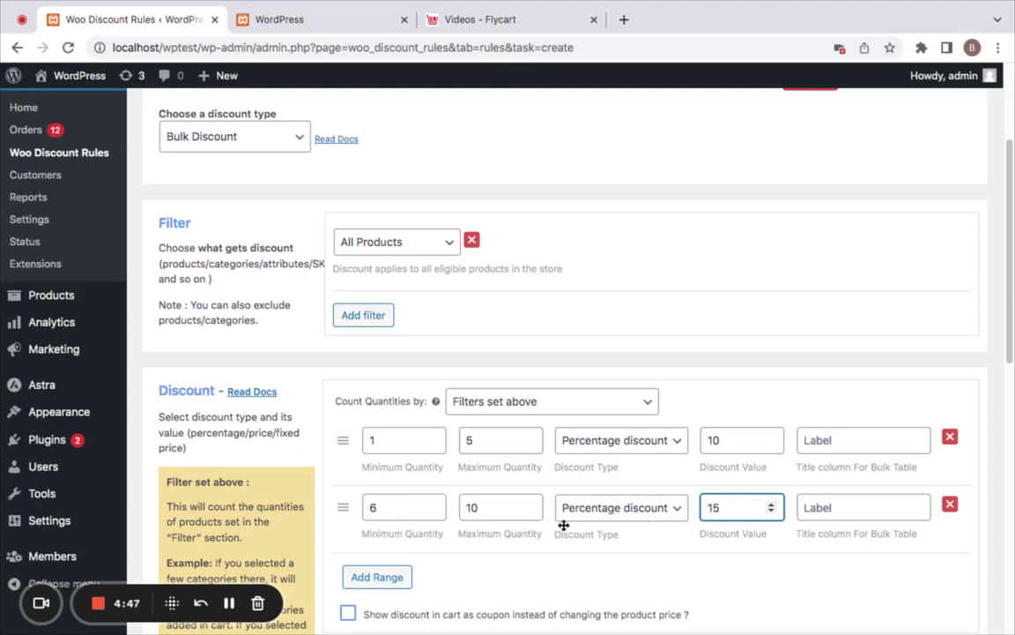
Add a third tier for 11 or more items at 20%.
{"action": "left_click", "coordinate": [379, 576]}
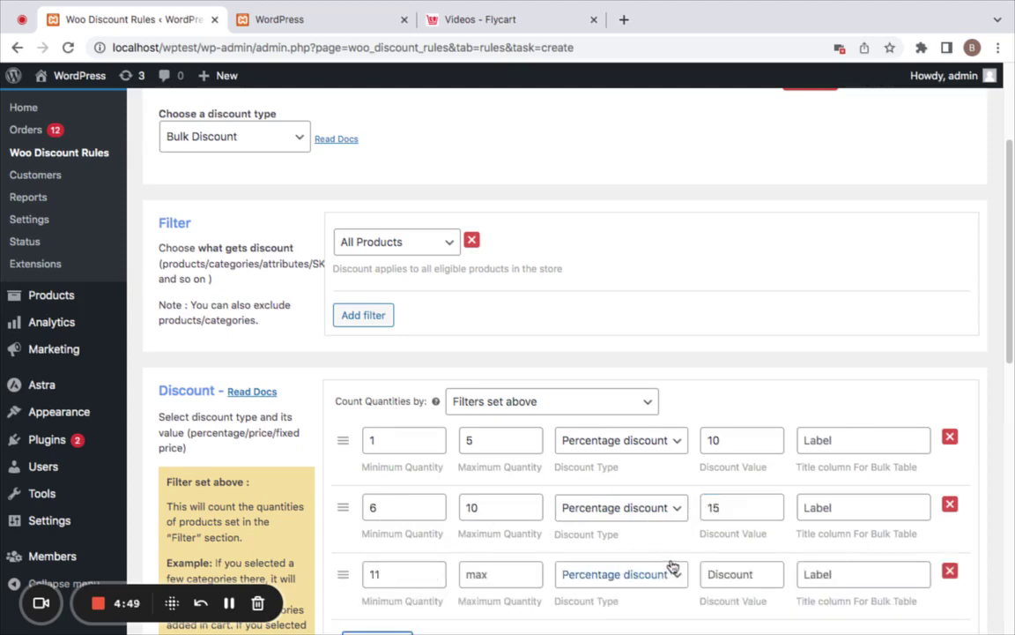
{"action": "left_click", "coordinate": [741, 574]}
{"action": "type", "text": "20"}
{"action": "scroll", "coordinate": [571, 544], "scroll_direction": "down", "scroll_amount": 1}
{"action": "scroll", "coordinate": [661, 528], "scroll_direction": "up", "scroll_amount": 3}
{"action": "scroll", "coordinate": [661, 528], "scroll_direction": "up", "scroll_amount": 1}
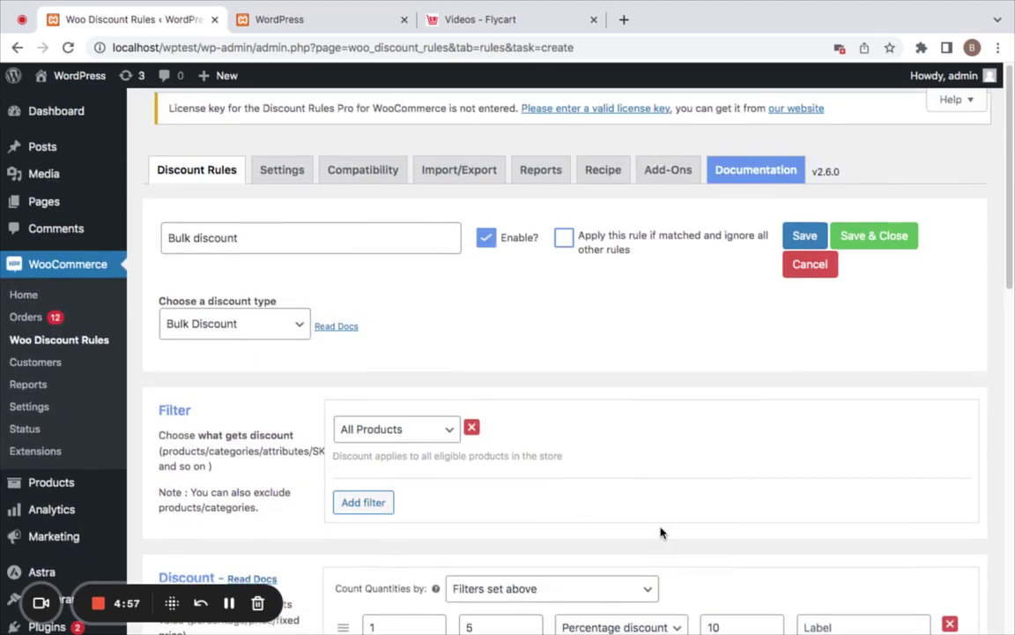
Save the Bulk discount rule and scroll the settings to the Show discount table options.
{"action": "left_click", "coordinate": [872, 236]}
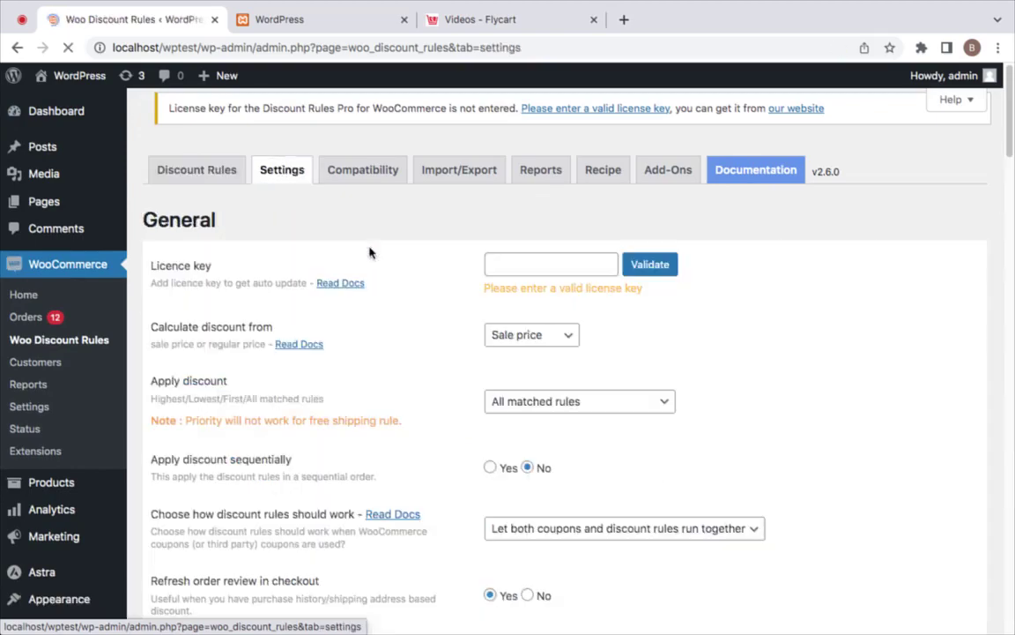
{"action": "scroll", "coordinate": [374, 251], "scroll_direction": "down", "scroll_amount": 3}
{"action": "scroll", "coordinate": [375, 251], "scroll_direction": "down", "scroll_amount": 5}
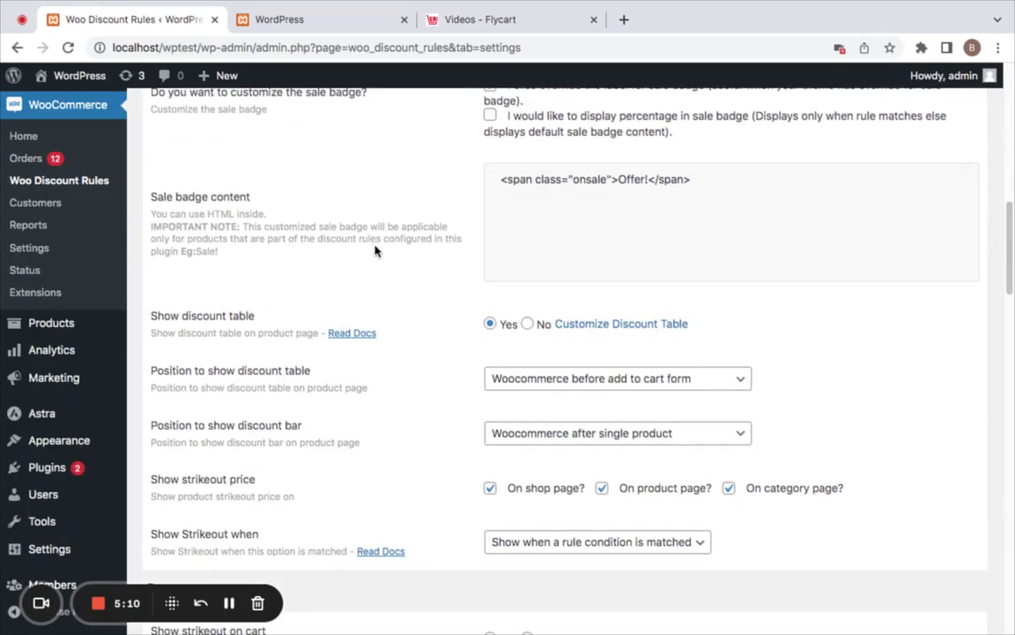
{"action": "scroll", "coordinate": [291, 246], "scroll_direction": "up", "scroll_amount": 2}
{"action": "scroll", "coordinate": [295, 227], "scroll_direction": "down", "scroll_amount": 3}
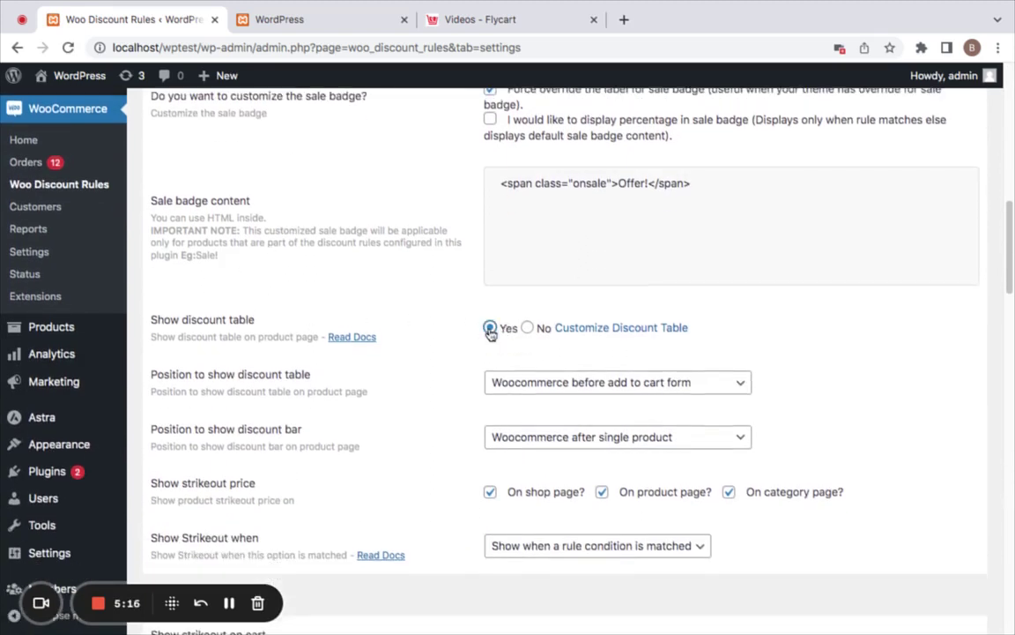
Open the Beanie product page from the Shop to view its 10%/15%/20% tier table.
{"action": "left_click", "coordinate": [307, 20]}
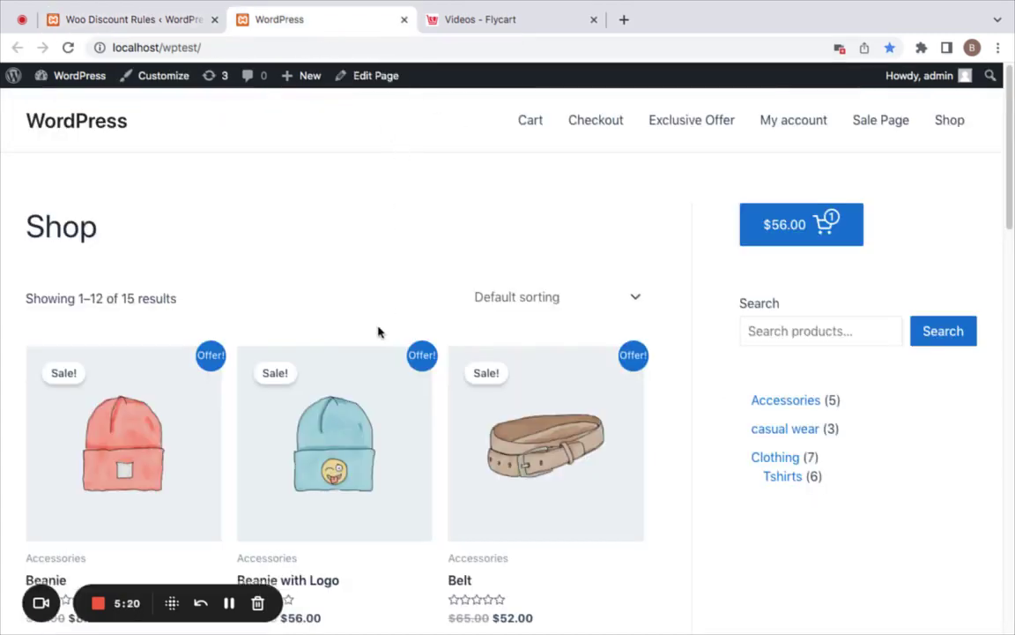
{"action": "scroll", "coordinate": [381, 327], "scroll_direction": "down", "scroll_amount": 3}
{"action": "left_click", "coordinate": [155, 231]}
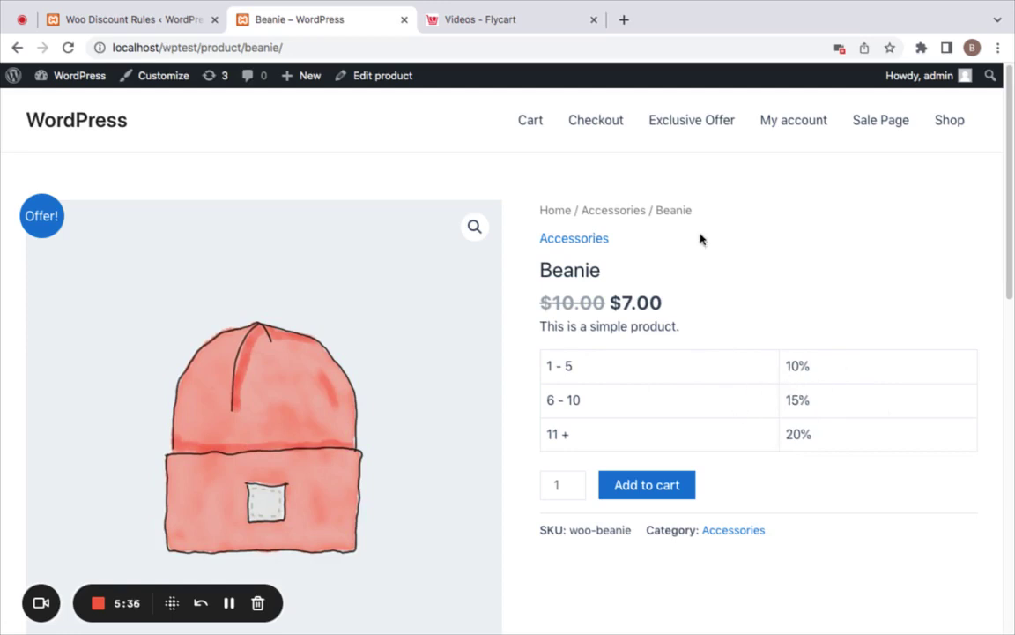
In Customize Discount Table, set Table Header to Show, checking the Beanie page for reference.
{"action": "left_click", "coordinate": [176, 27]}
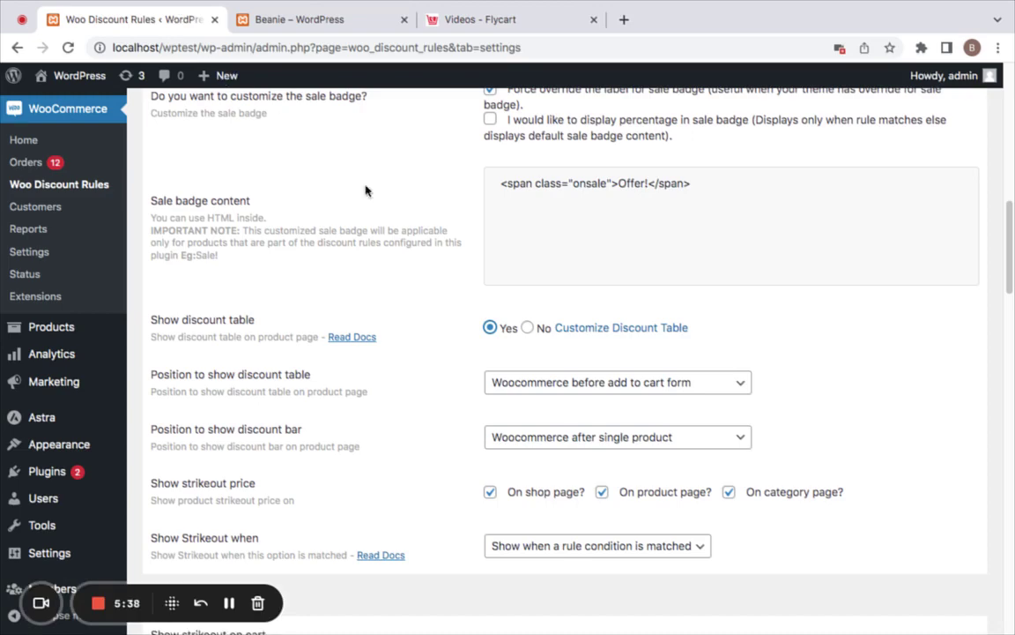
{"action": "left_click", "coordinate": [619, 331]}
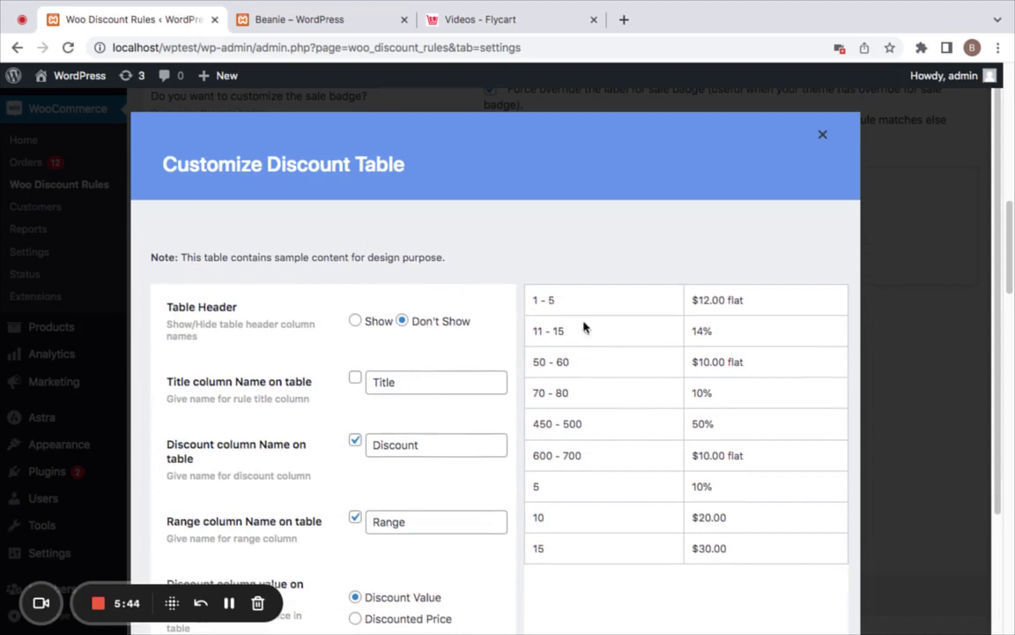
{"action": "scroll", "coordinate": [561, 412], "scroll_direction": "down", "scroll_amount": 1}
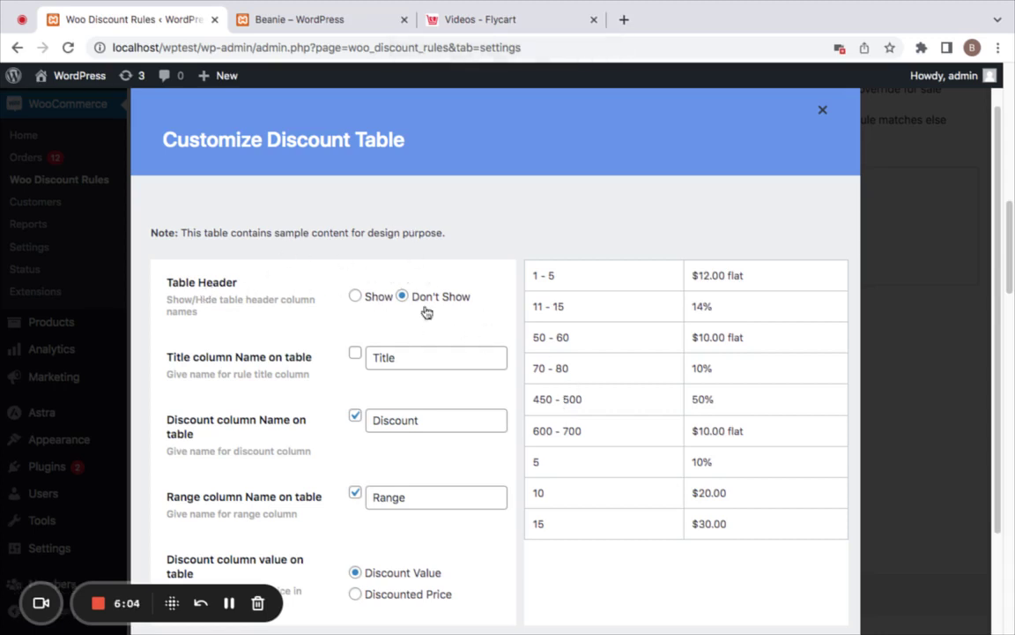
{"action": "left_click", "coordinate": [350, 25]}
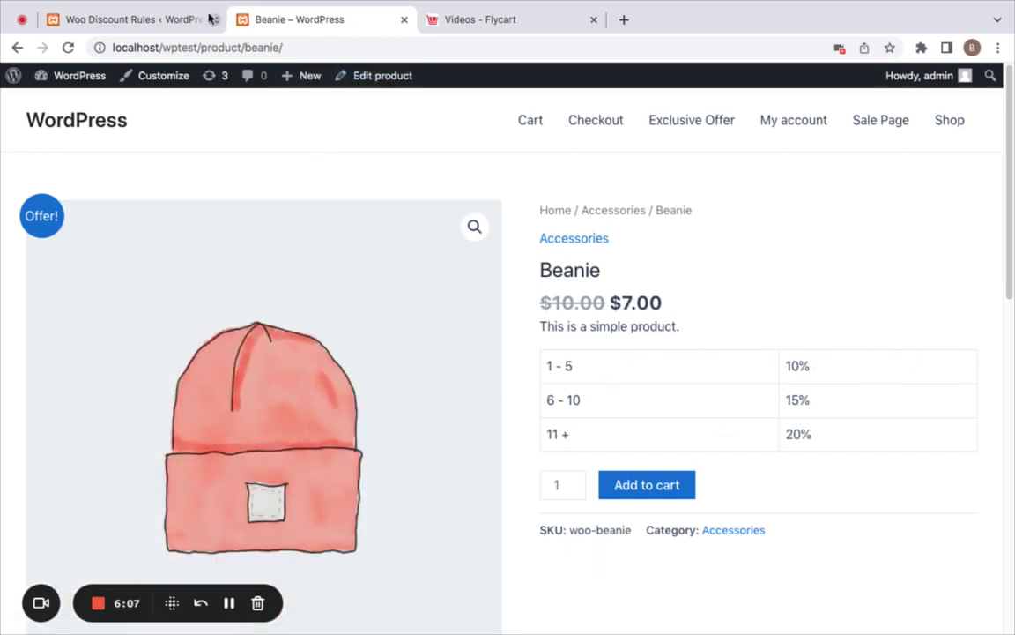
{"action": "left_click", "coordinate": [134, 19]}
{"action": "left_click", "coordinate": [356, 297]}
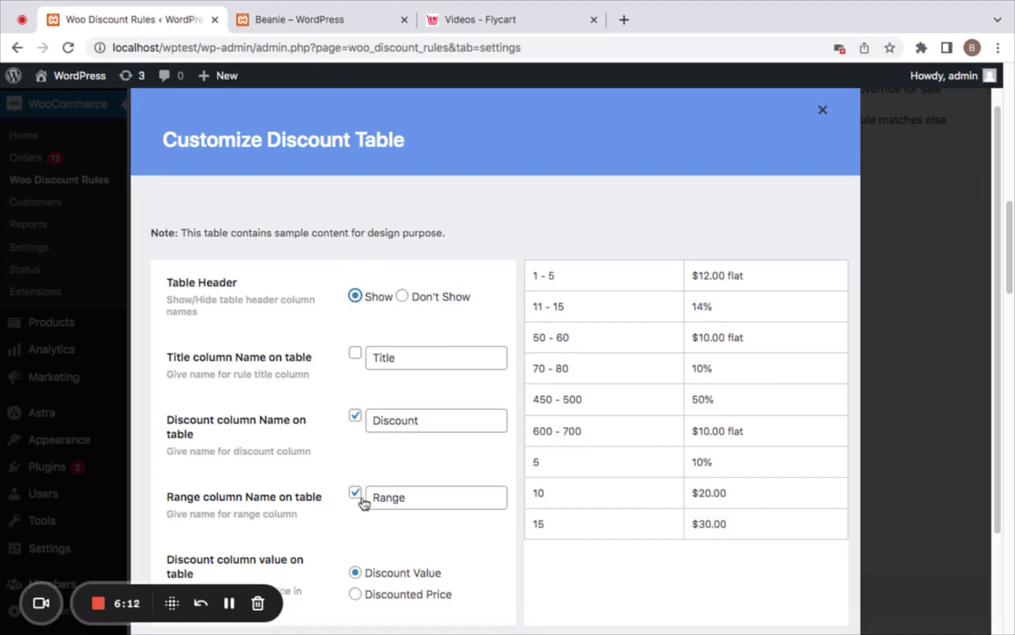
{"action": "scroll", "coordinate": [362, 503], "scroll_direction": "down", "scroll_amount": 3}
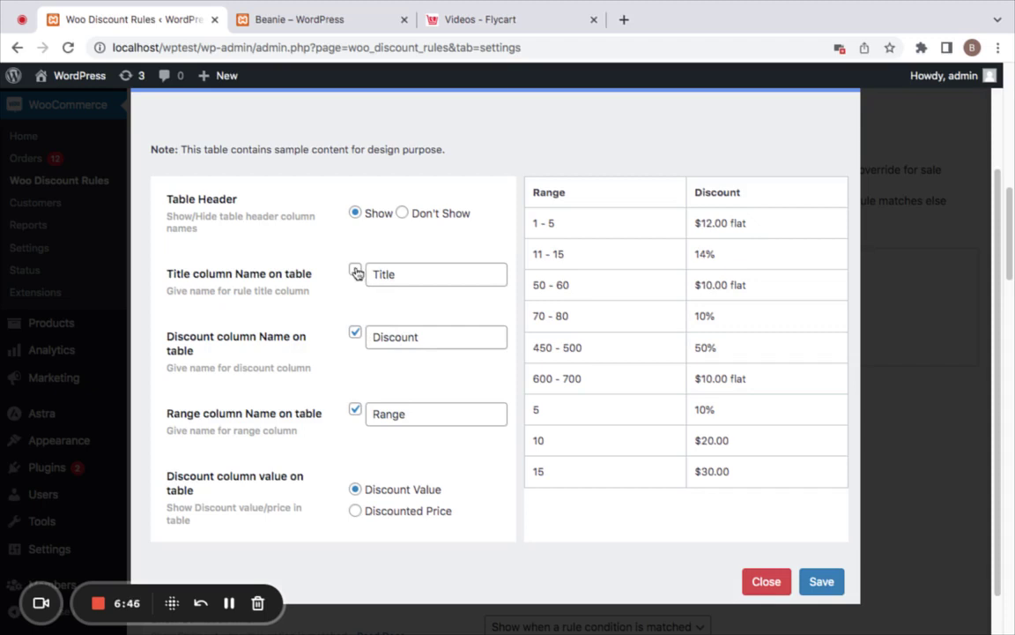
Enable the Title column, set the Discount column value to Discounted Price, and save the table settings.
{"action": "left_click", "coordinate": [354, 271]}
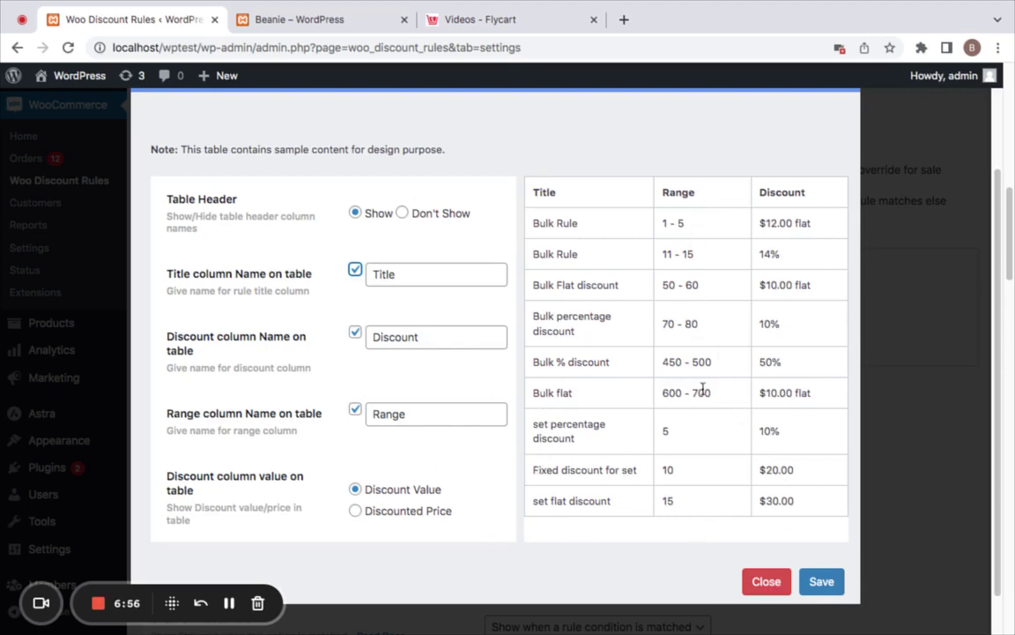
{"action": "scroll", "coordinate": [442, 447], "scroll_direction": "down", "scroll_amount": 1}
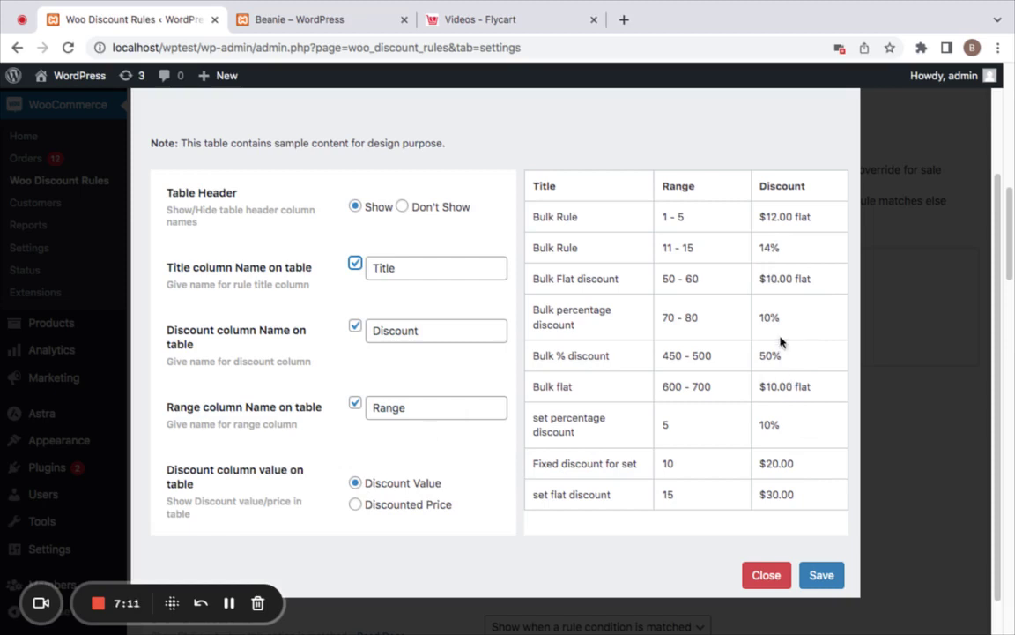
{"action": "left_click", "coordinate": [354, 506]}
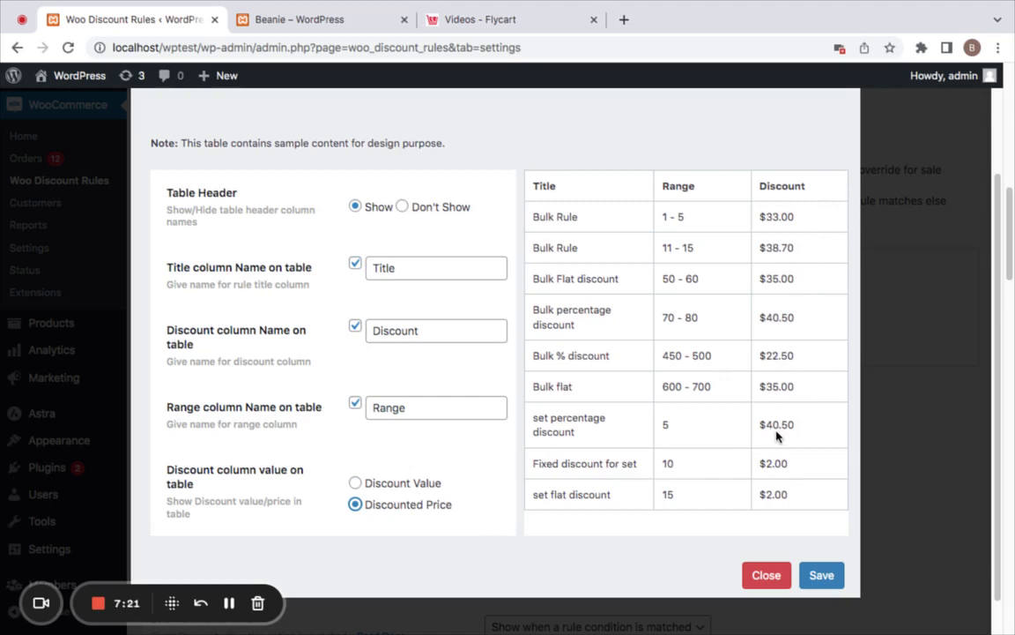
{"action": "left_click", "coordinate": [821, 576]}
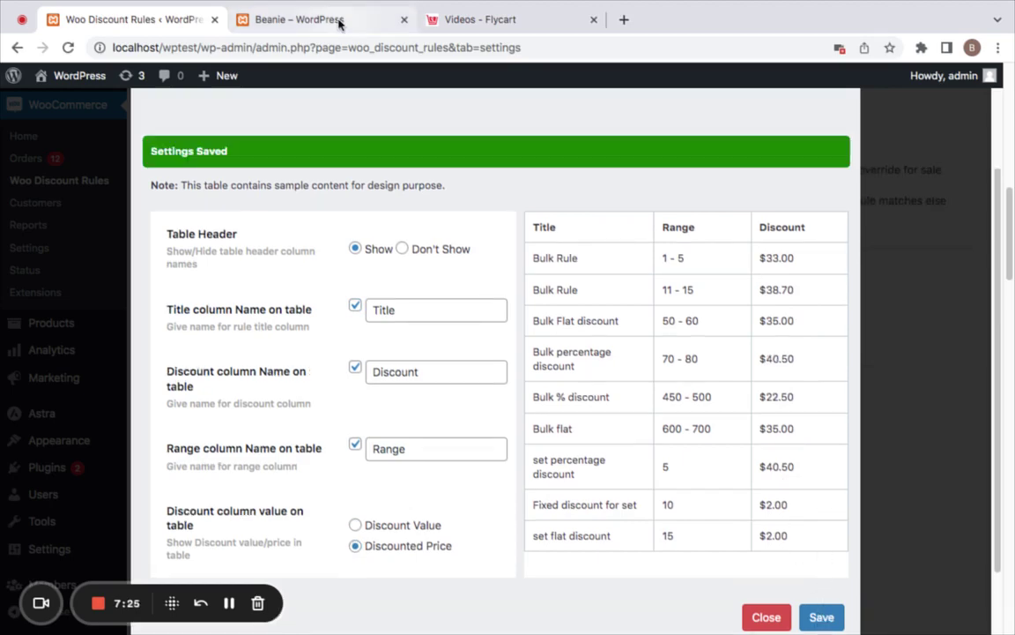
Reload the Beanie product page to view the updated discount table.
{"action": "left_click", "coordinate": [306, 19]}
{"action": "right_click", "coordinate": [379, 148]}
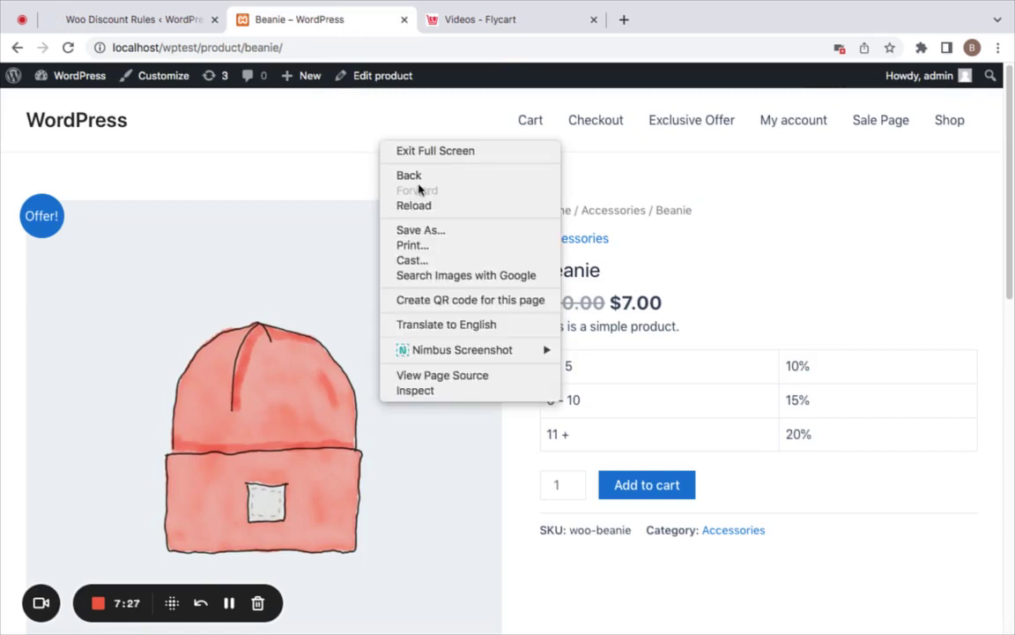
{"action": "left_click", "coordinate": [433, 207]}
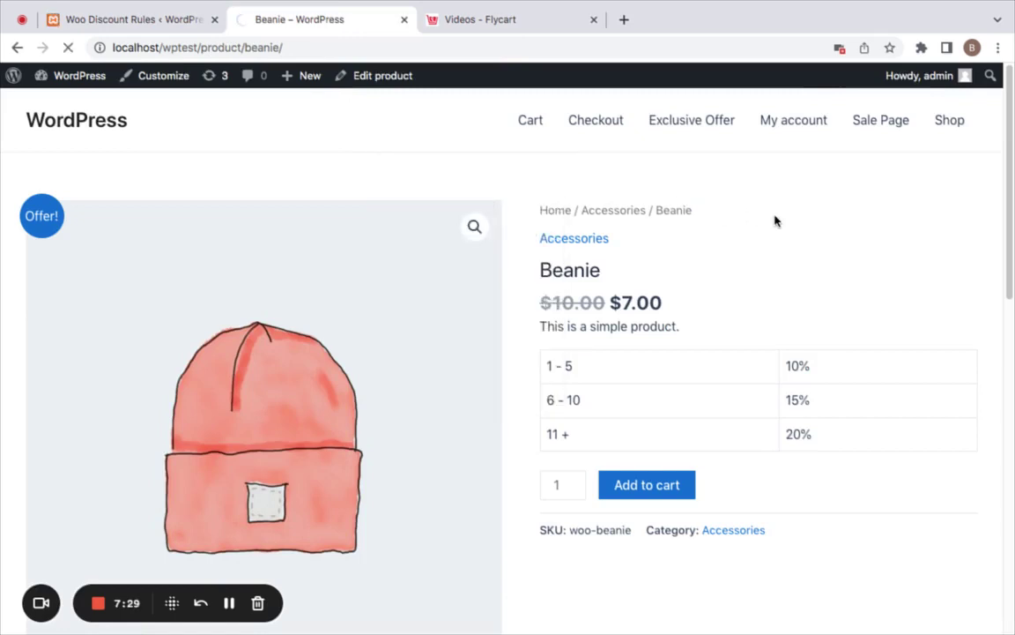